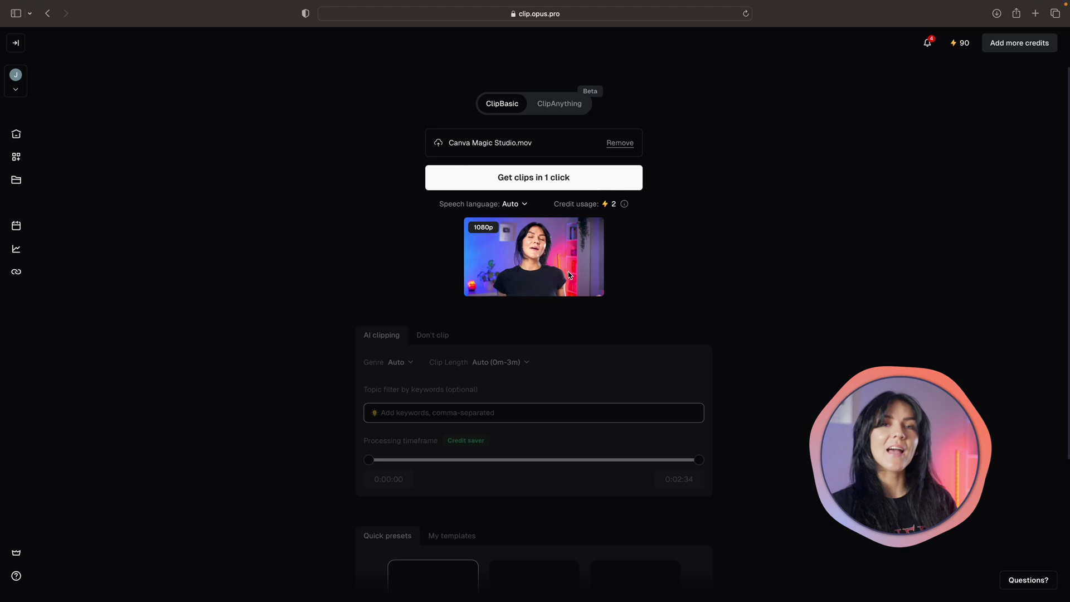
# Step: Review the clip options: genre choices, a later clipping start point and the saved custom templates
pyautogui.scroll(-1, 439, 288)
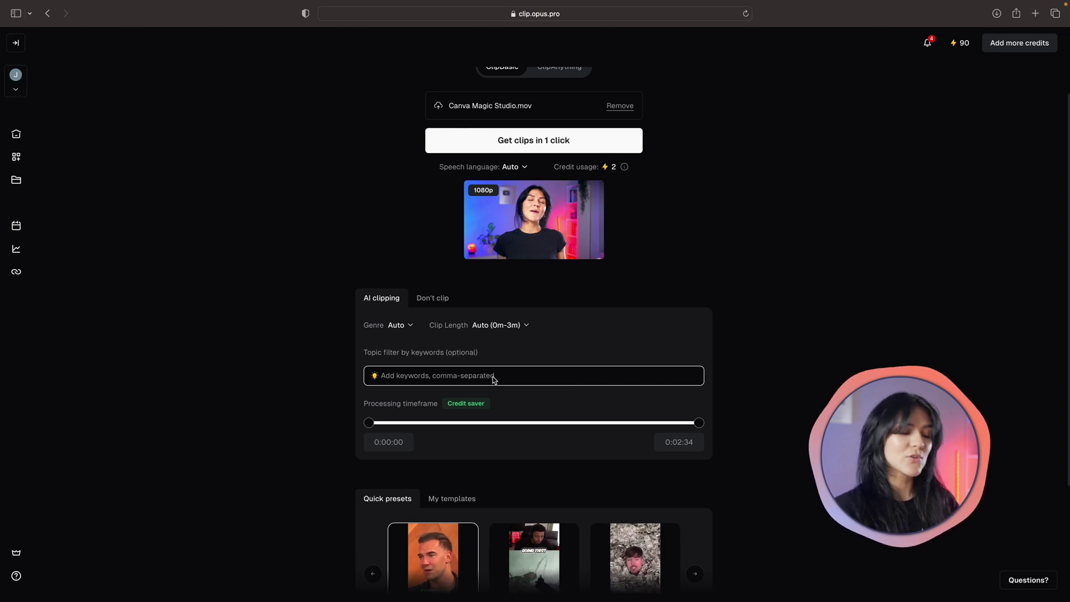
pyautogui.click(411, 326)
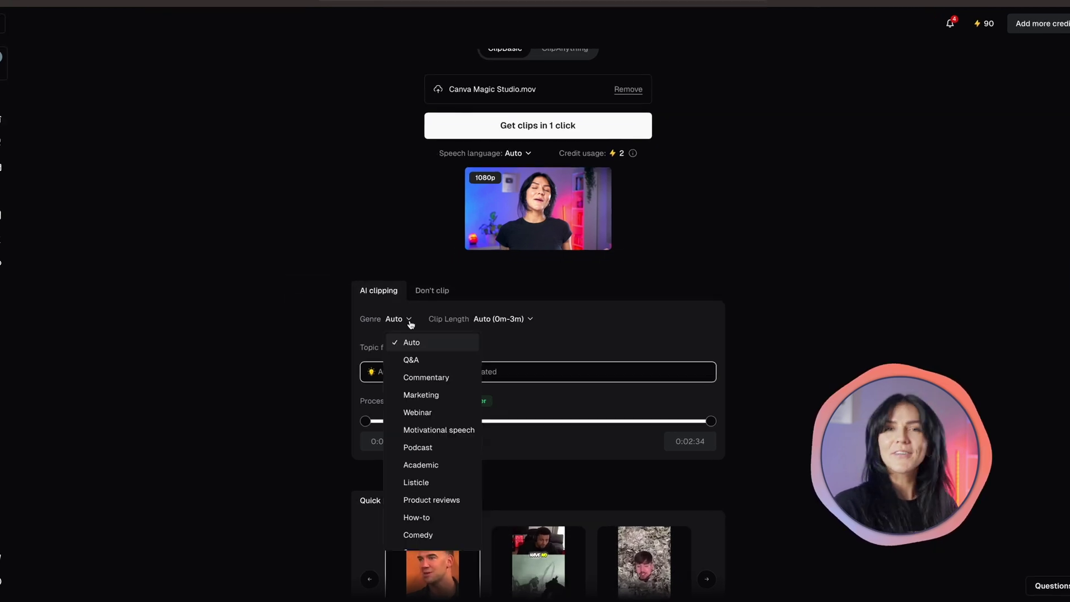
pyautogui.scroll(-2, 443, 493)
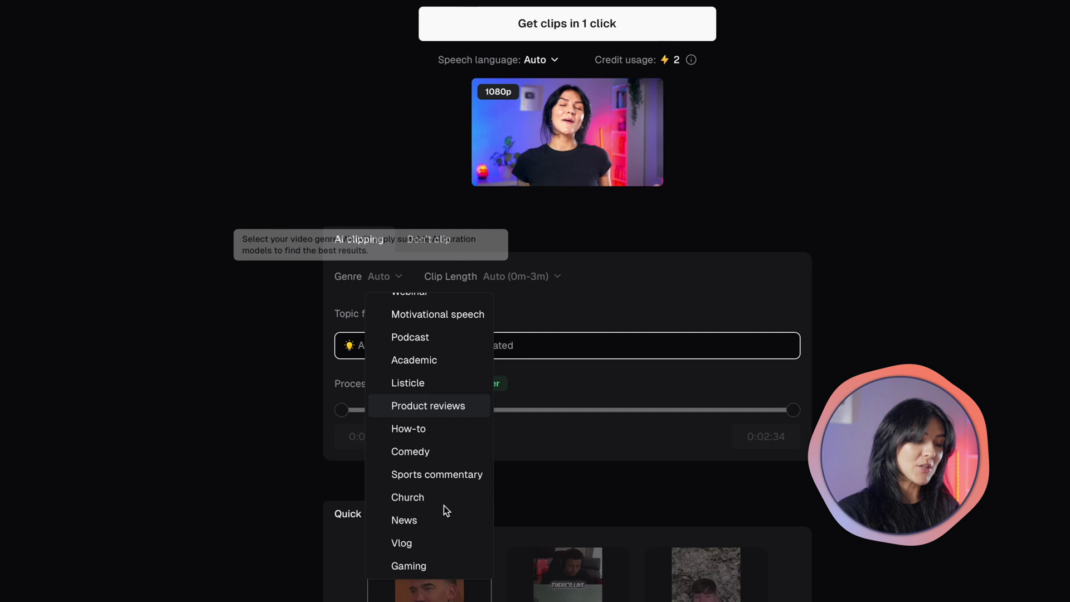
pyautogui.scroll(-1, 444, 506)
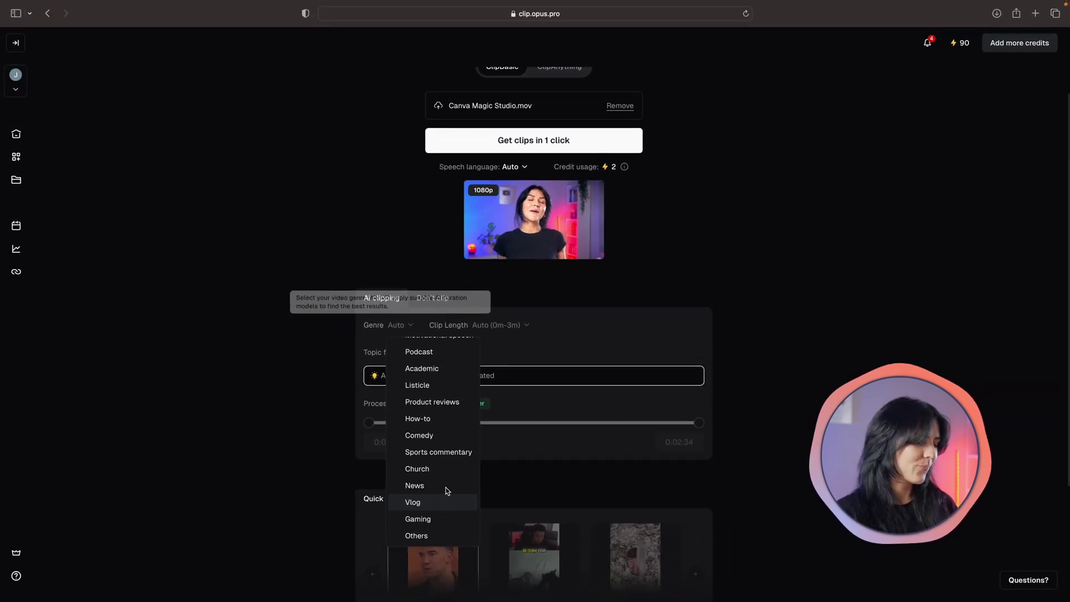
pyautogui.scroll(-1, 446, 491)
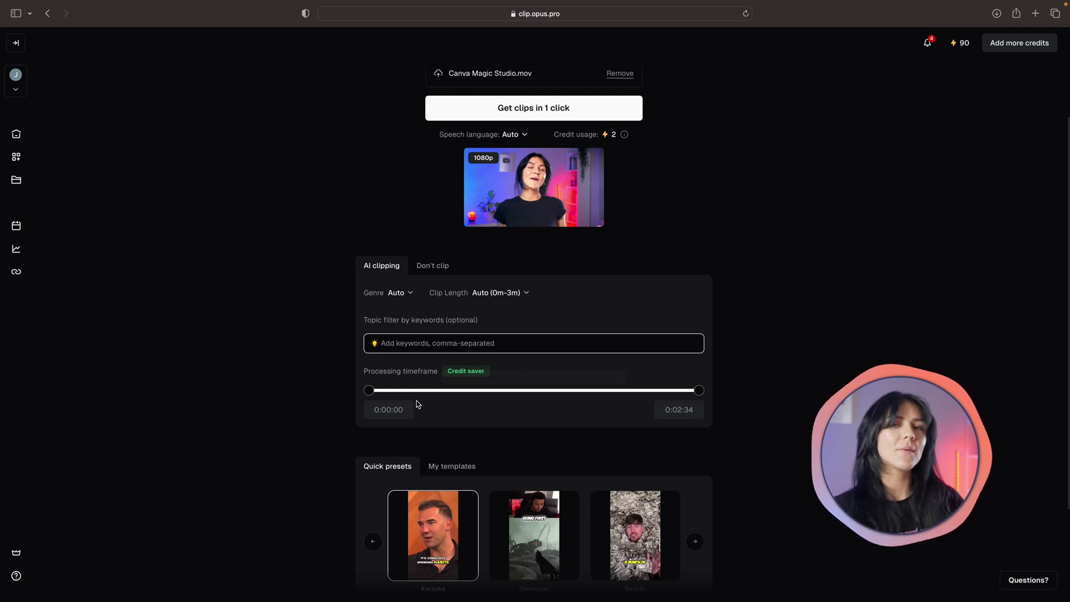
pyautogui.moveTo(369, 391)
pyautogui.mouseDown()
pyautogui.moveTo(403, 394)
pyautogui.moveTo(369, 394)
pyautogui.mouseUp()
pyautogui.scroll(-5, 446, 400)
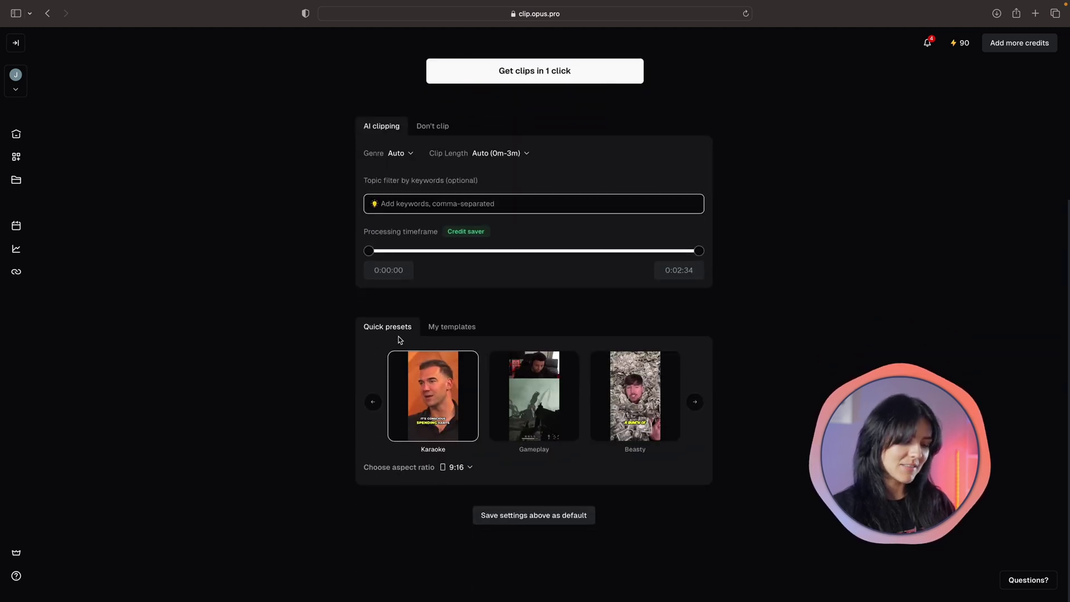
pyautogui.click(446, 330)
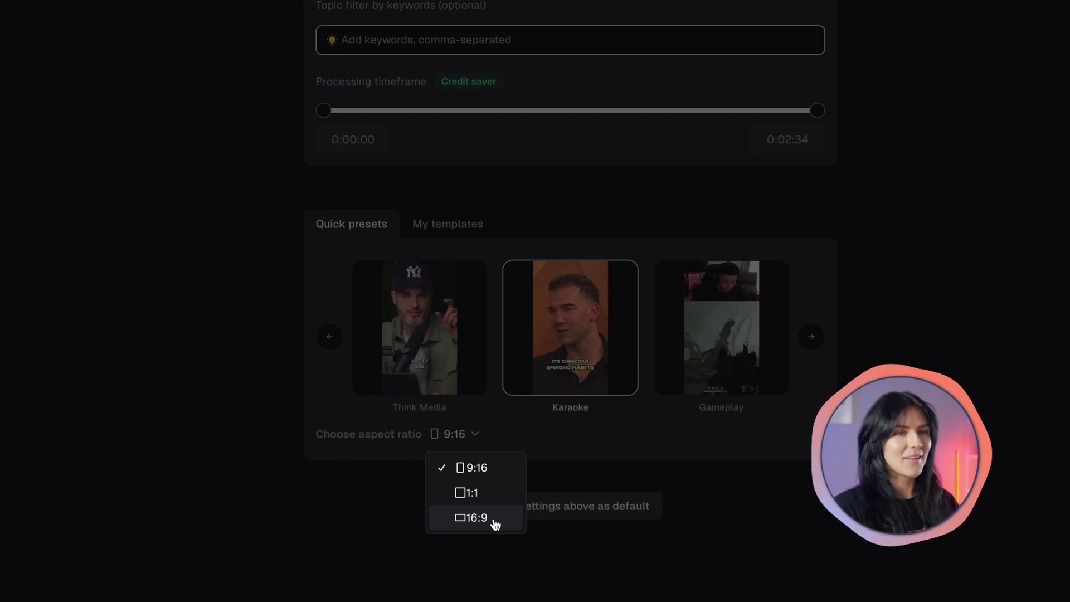
pyautogui.scroll(5, 657, 513)
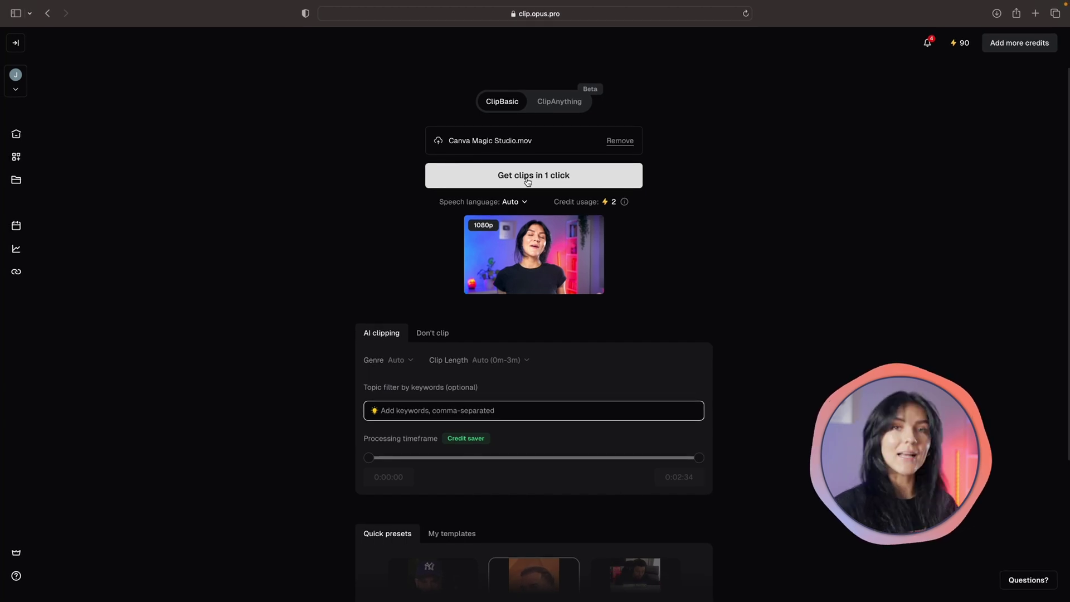
# Step: Generate clips in one click, then scroll the results and read a clip's virality score
pyautogui.click(528, 176)
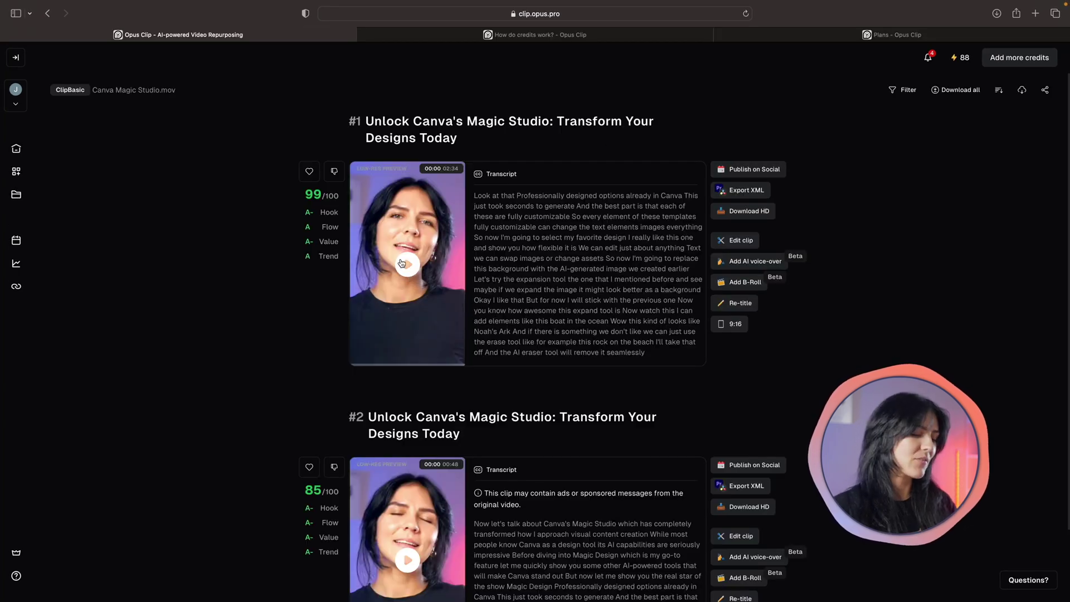
pyautogui.scroll(-1, 401, 263)
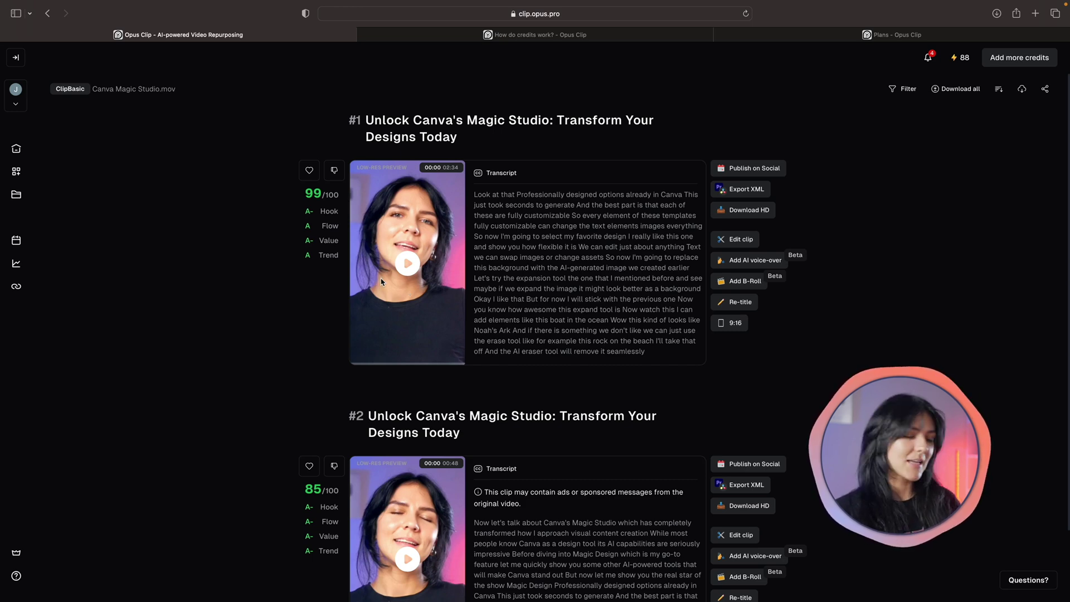
pyautogui.scroll(-2, 383, 283)
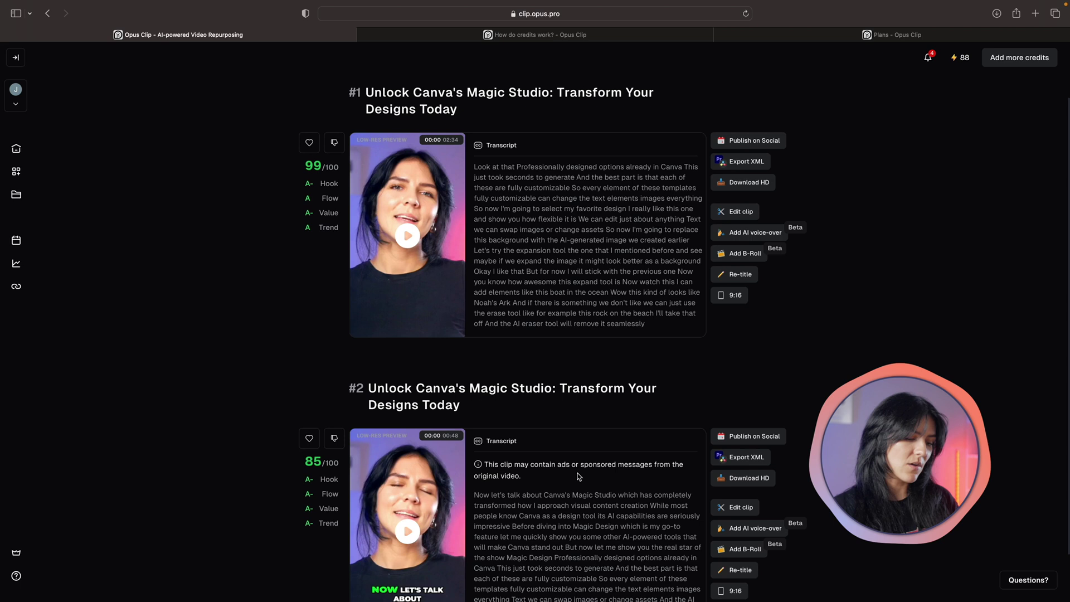
pyautogui.scroll(-1, 538, 489)
pyautogui.moveTo(308, 457)
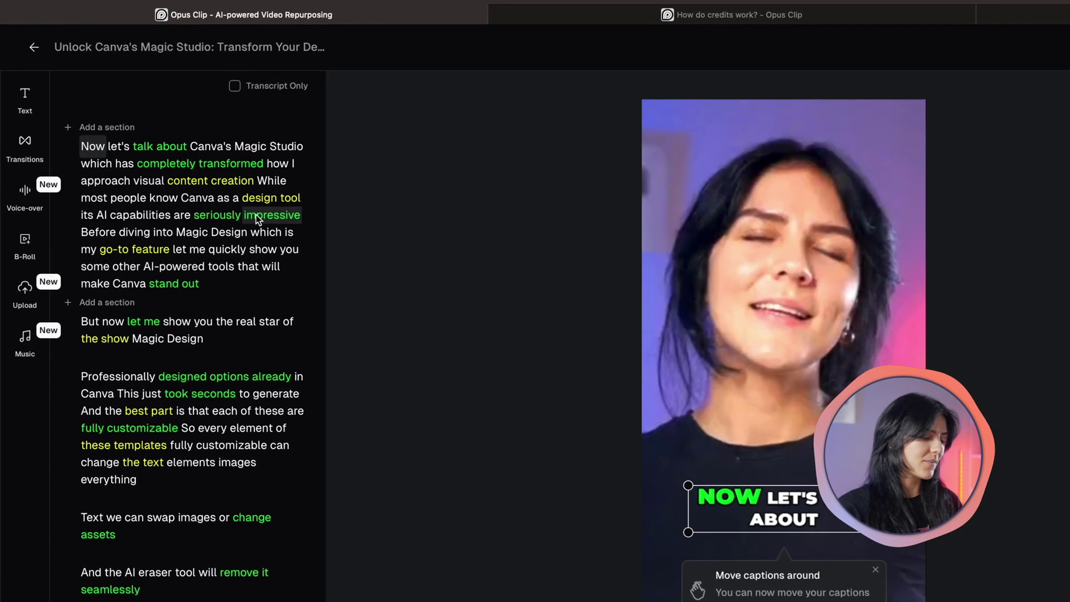
# Step: Bring up the editing menus for the transcript words 'impressive' and 'seriously' in clip #2
pyautogui.click(255, 215)
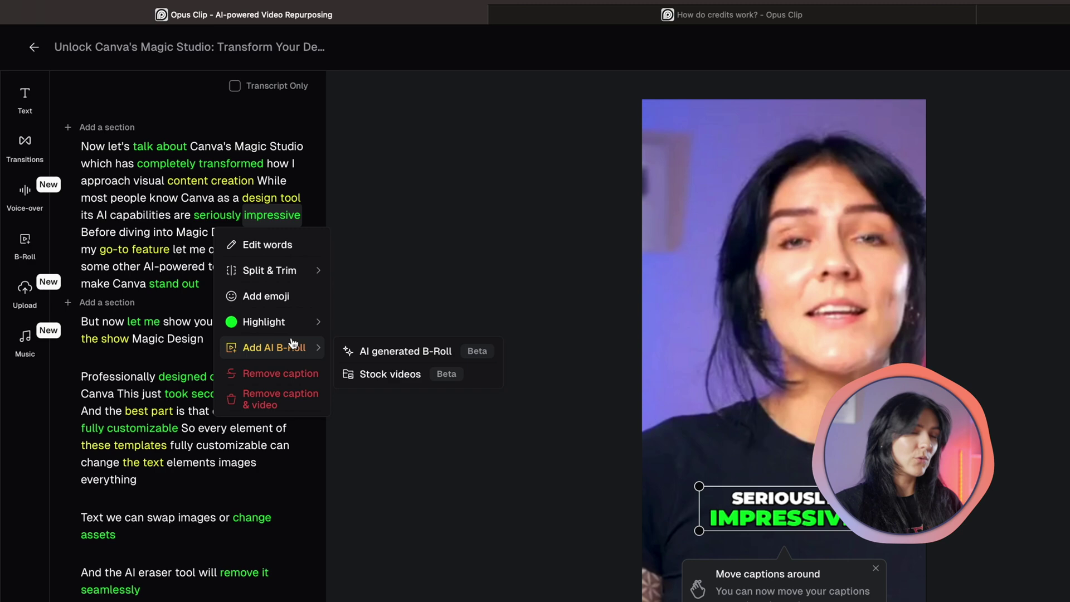
pyautogui.click(373, 228)
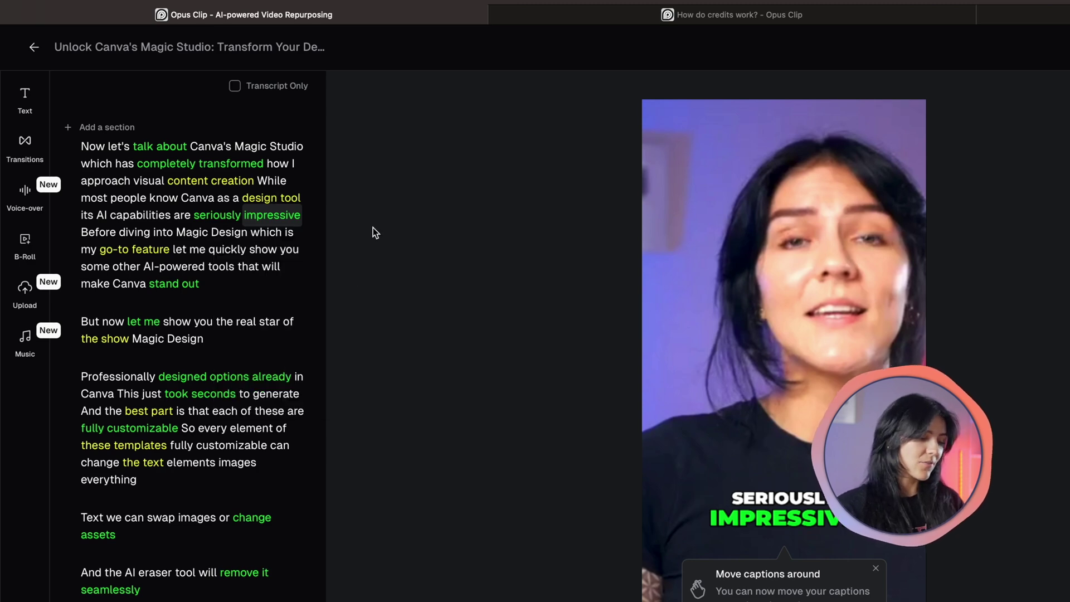
pyautogui.click(221, 222)
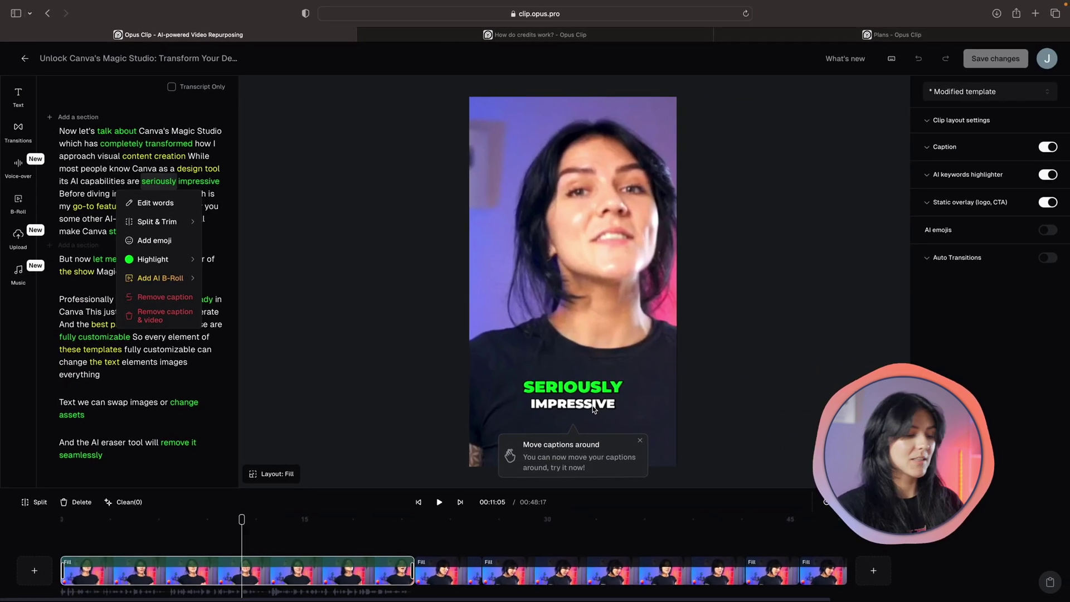
# Step: Dismiss the word menu, then switch on AI emojis and cross-fade Auto Transitions
pyautogui.click(590, 407)
pyautogui.click(581, 398)
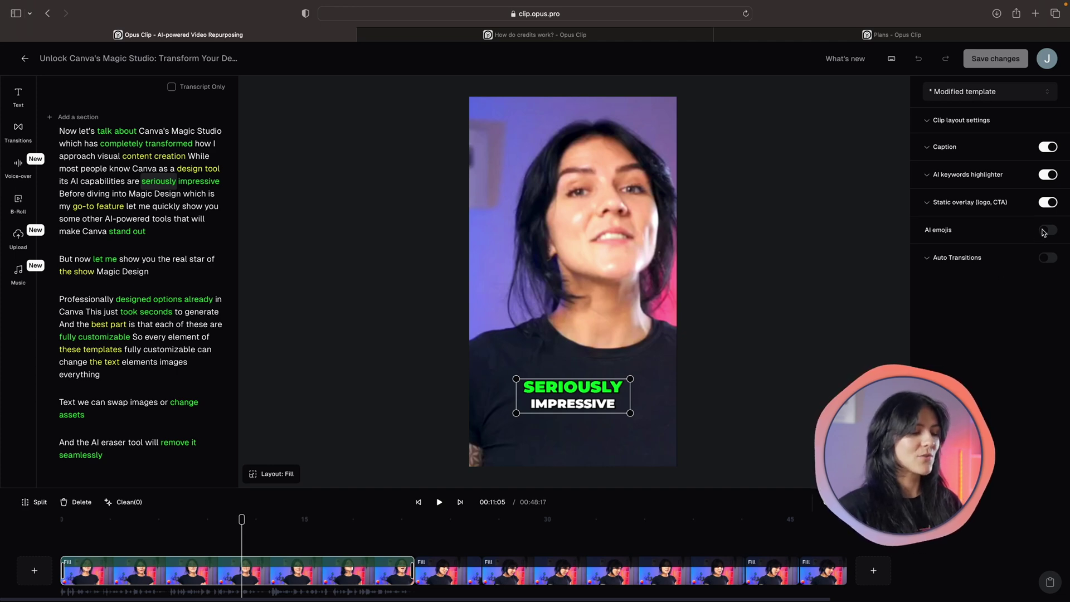
pyautogui.click(1047, 230)
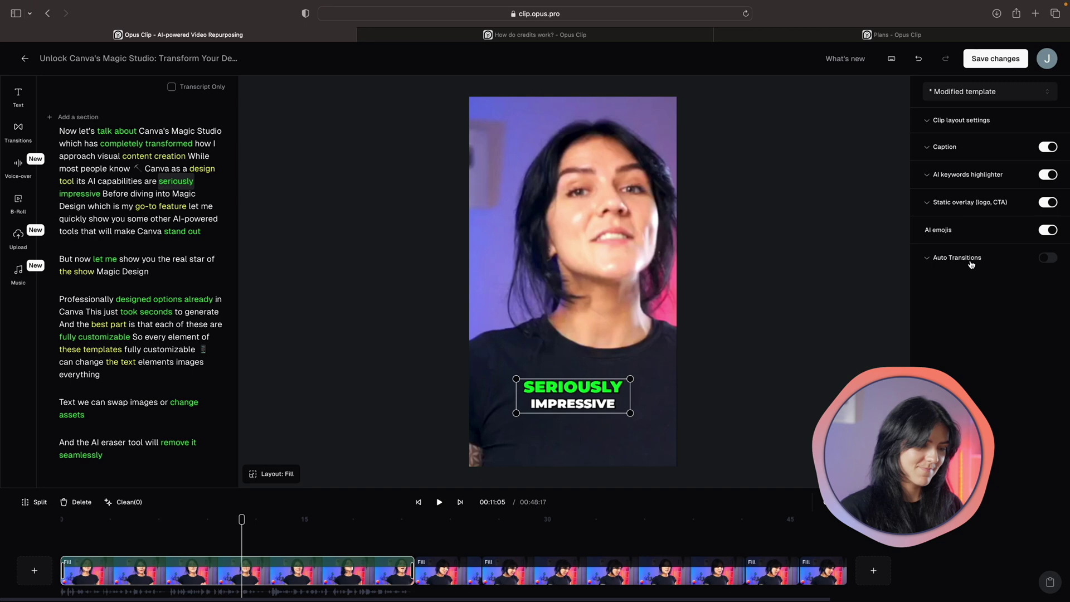
pyautogui.click(1048, 258)
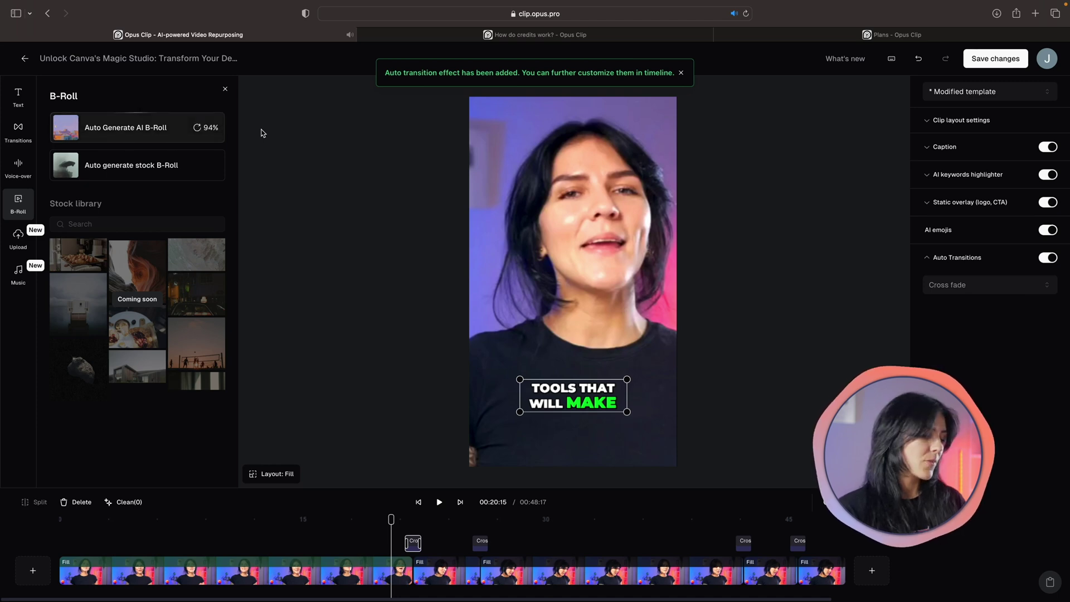
# Step: Browse the copyright-free music library under Upload, then save the clip's changes
pyautogui.click(34, 232)
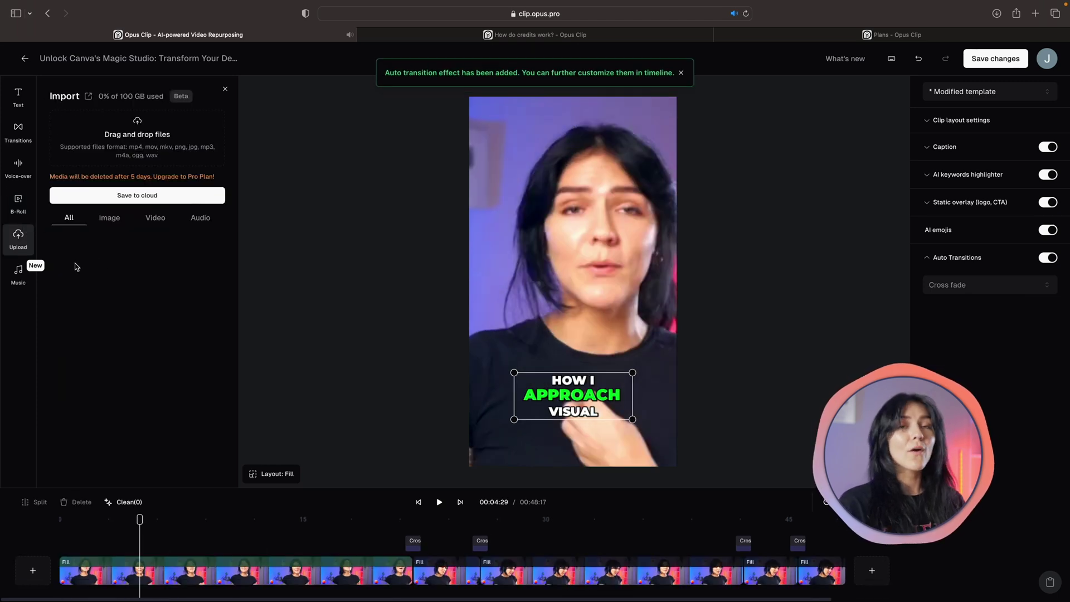
pyautogui.click(25, 287)
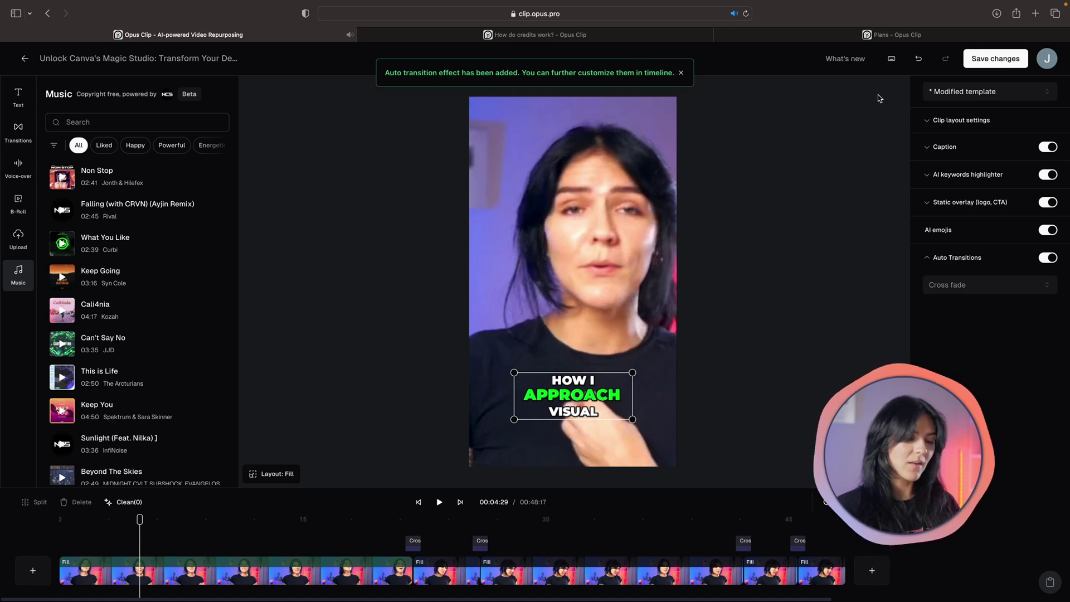
pyautogui.click(981, 62)
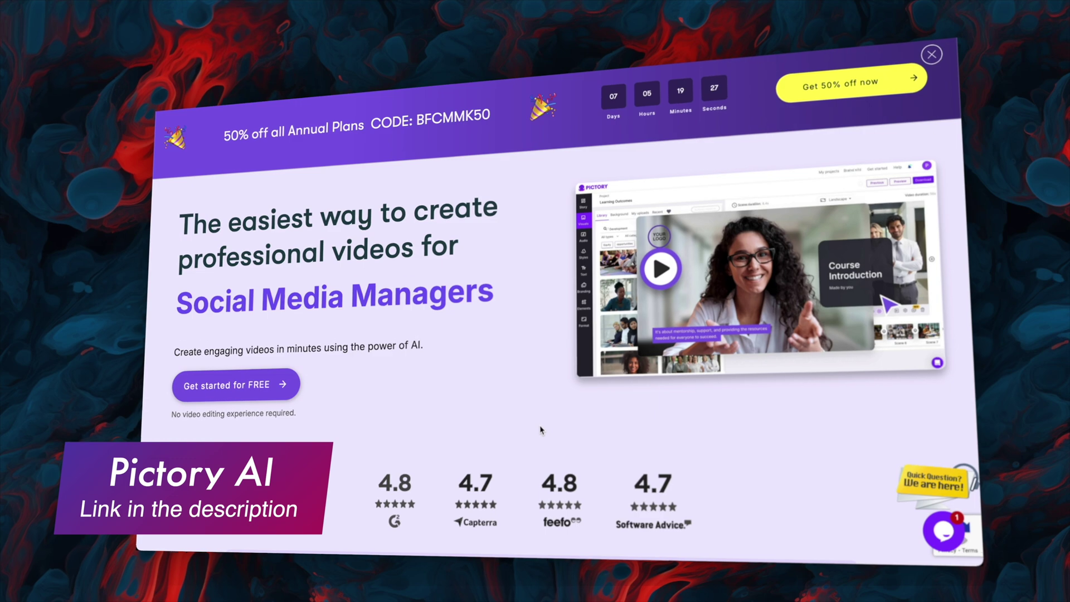
# Step: Scroll down the Pictory home dashboard to view its video creation options
pyautogui.scroll(-3, 548, 434)
pyautogui.scroll(-3, 550, 434)
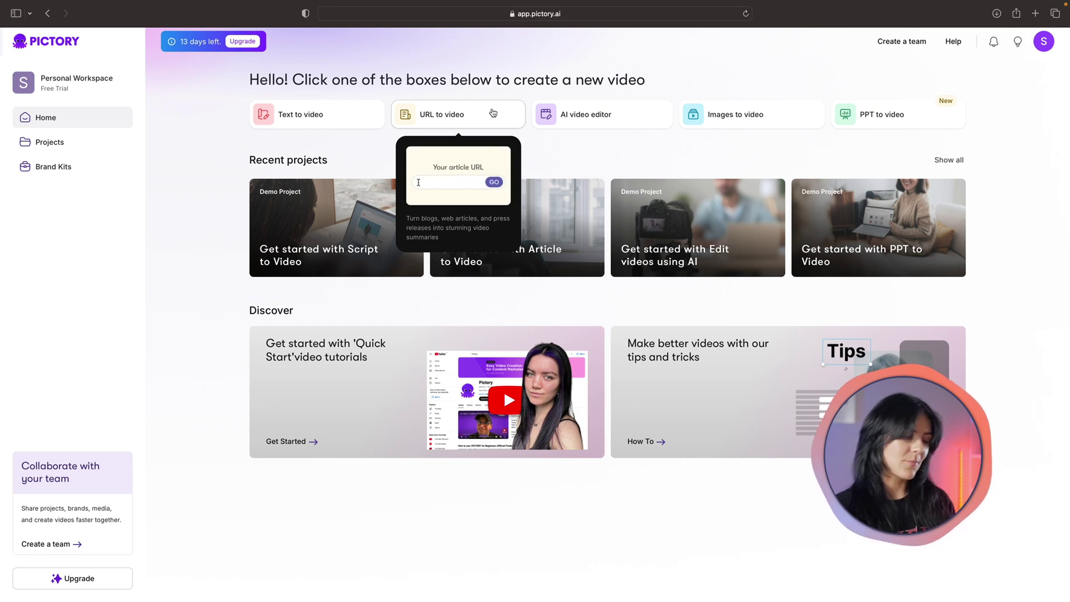
# Step: Start a URL-to-video project and generate it from the pasted Skillademia blog article address
pyautogui.moveTo(625, 117)
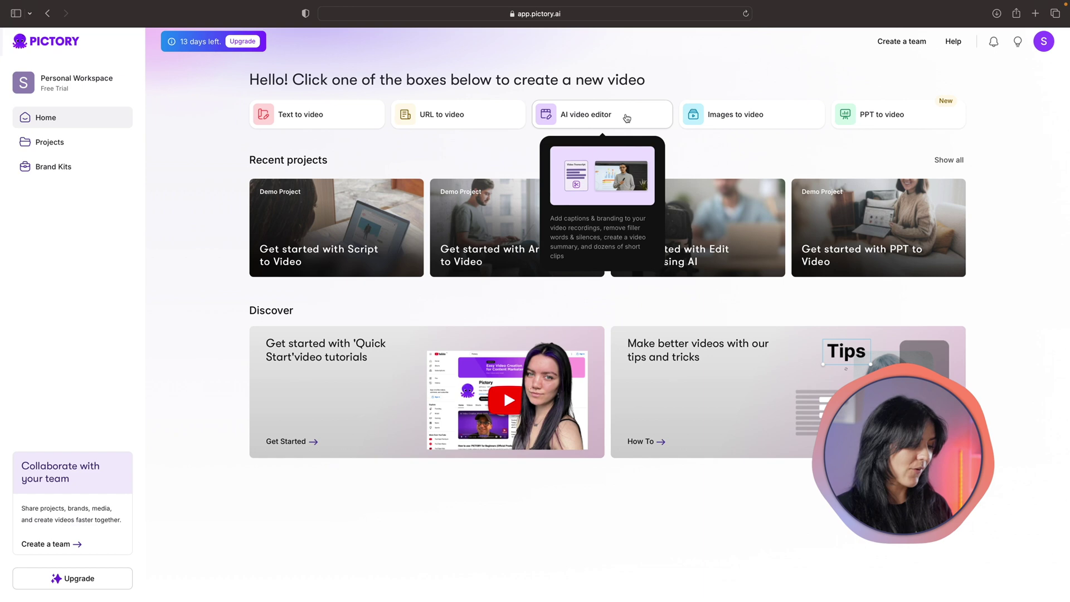
pyautogui.moveTo(811, 116)
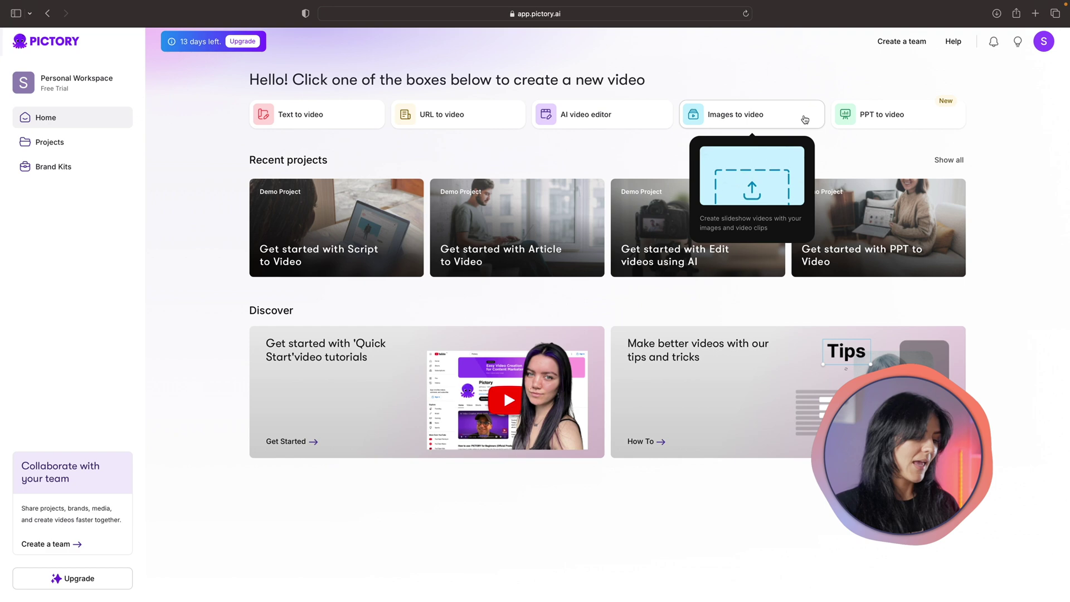
pyautogui.moveTo(938, 120)
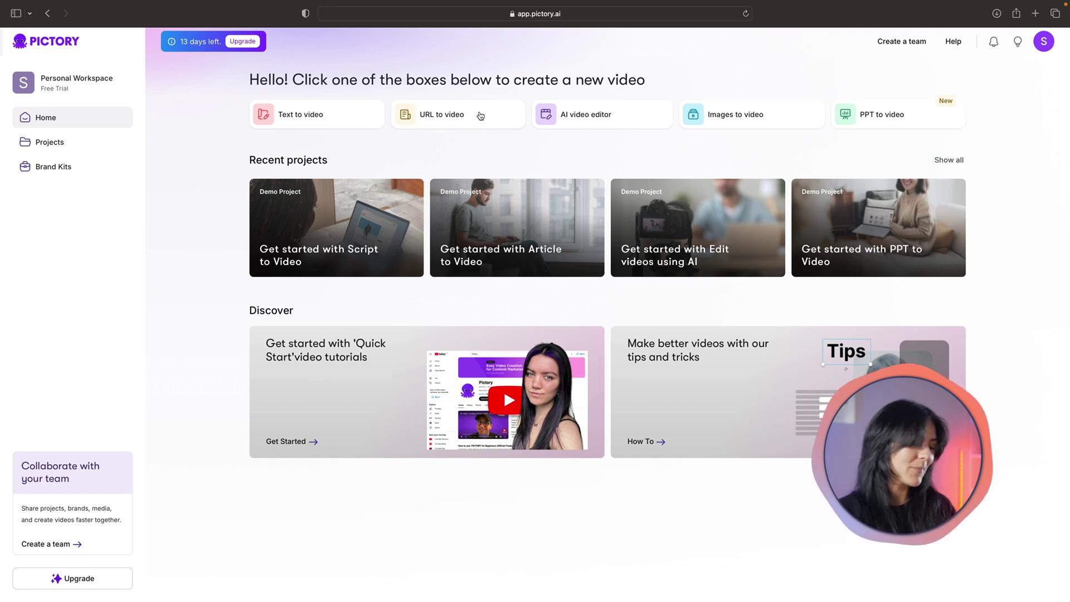
pyautogui.moveTo(480, 116)
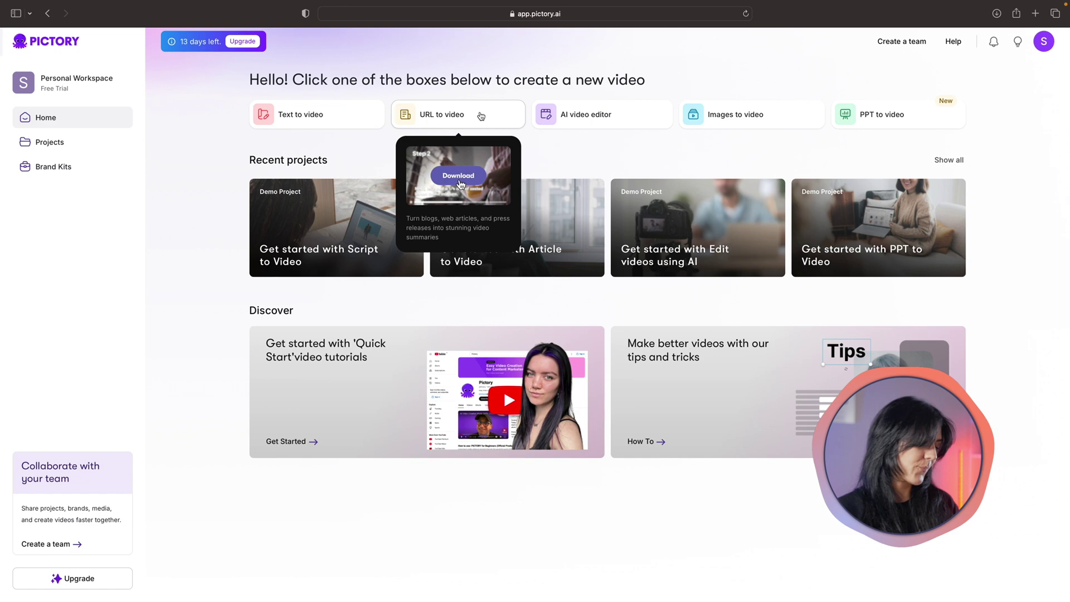
pyautogui.click(481, 116)
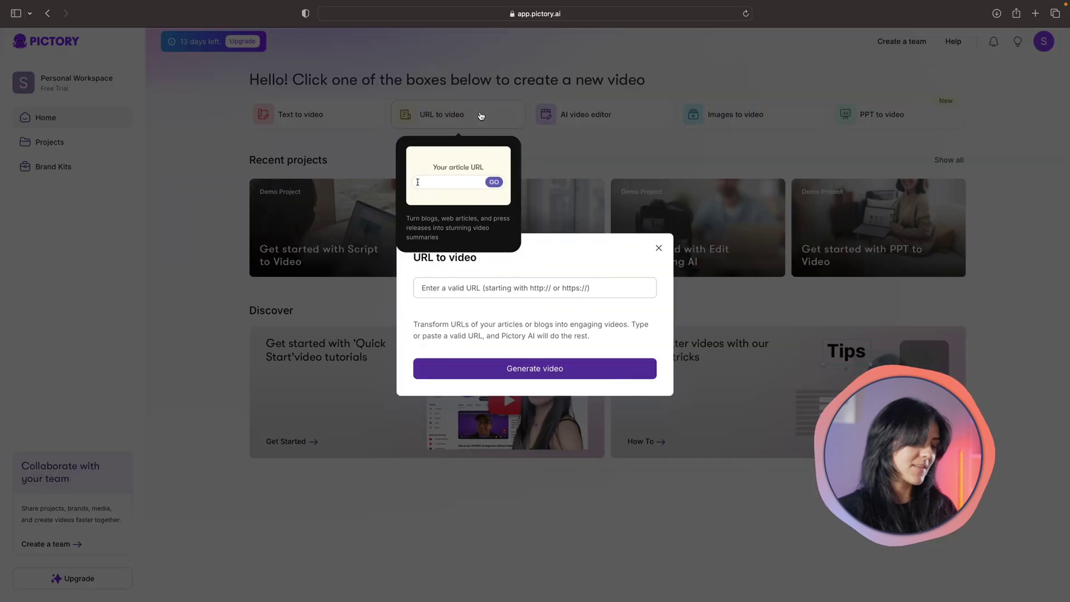
pyautogui.click(508, 285)
pyautogui.write('https://www.skillademia.com/blog/ai-for-social-media-management/')
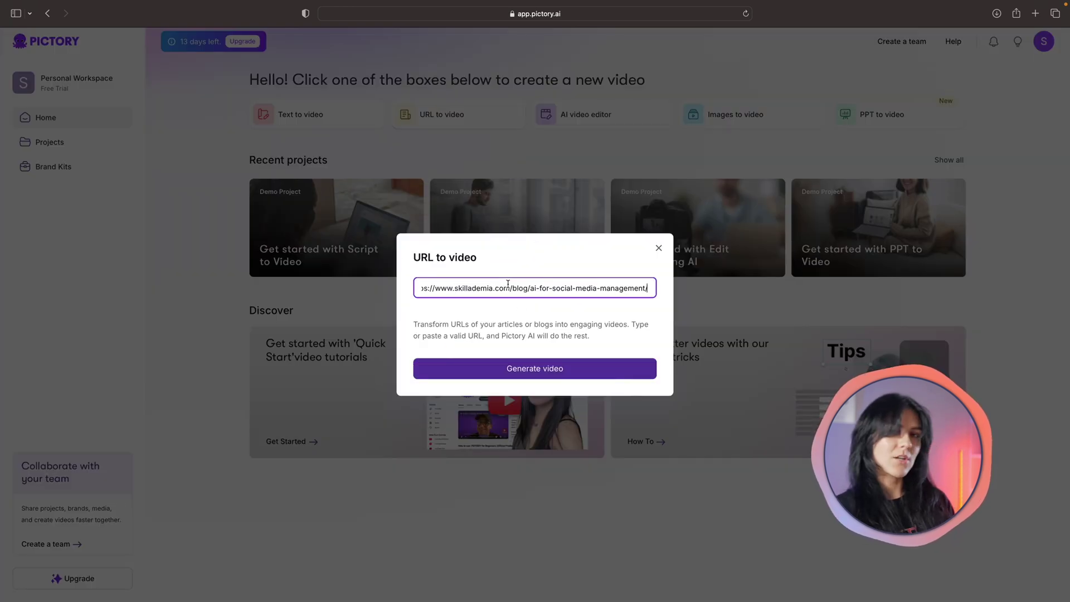
pyautogui.click(584, 369)
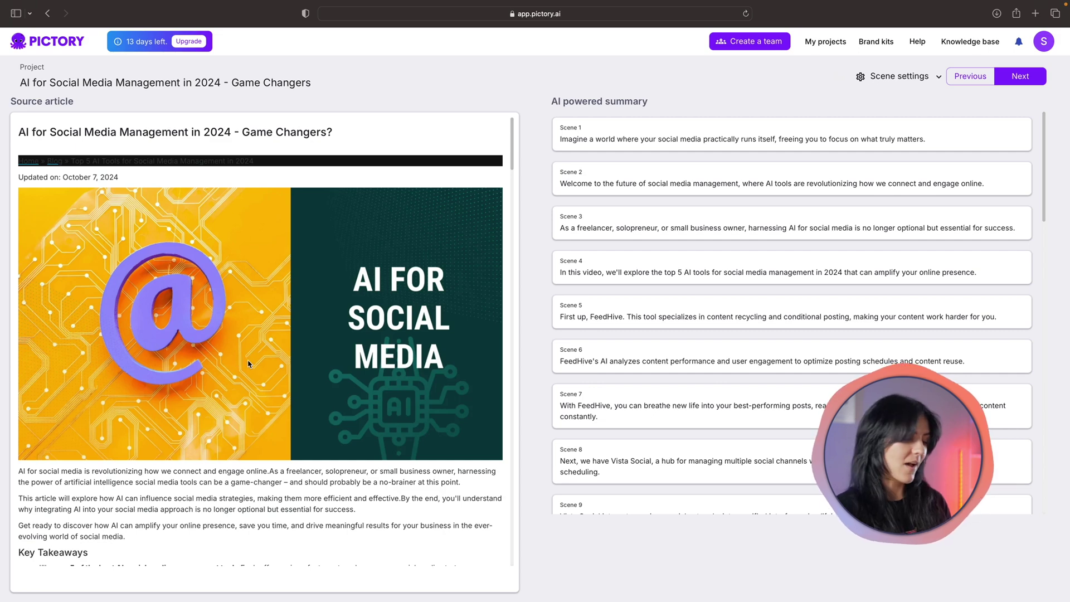
pyautogui.scroll(-10, 249, 363)
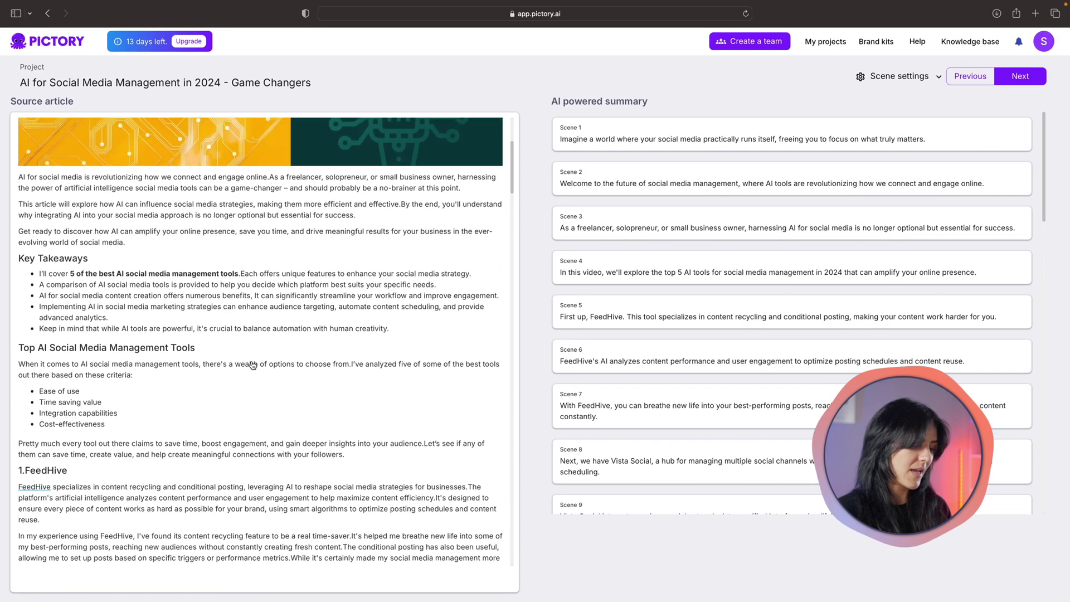
pyautogui.scroll(-4, 253, 432)
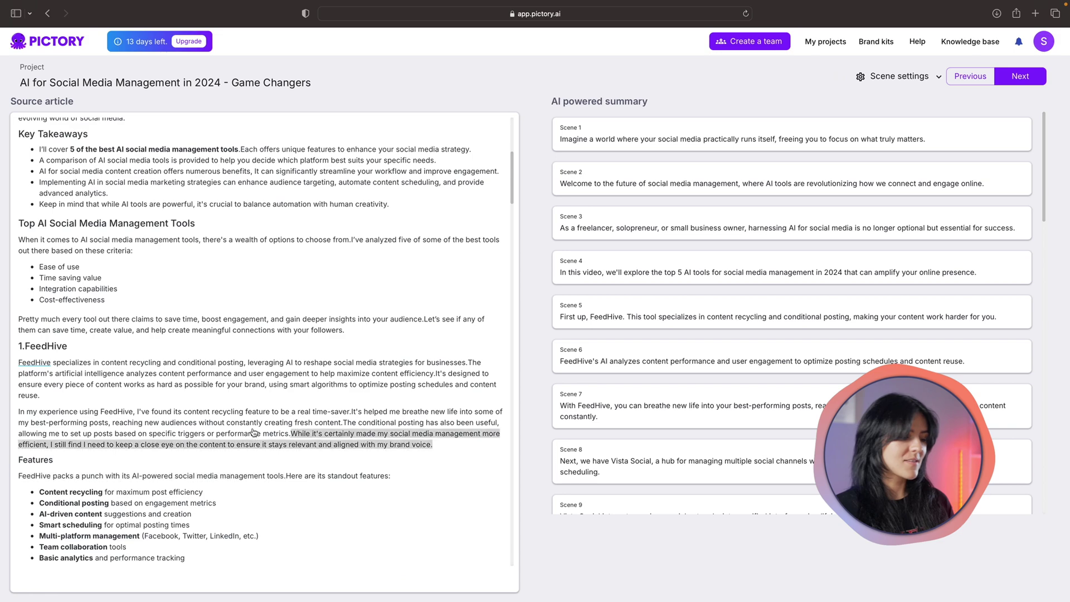
pyautogui.scroll(-15, 254, 433)
pyautogui.moveTo(587, 243)
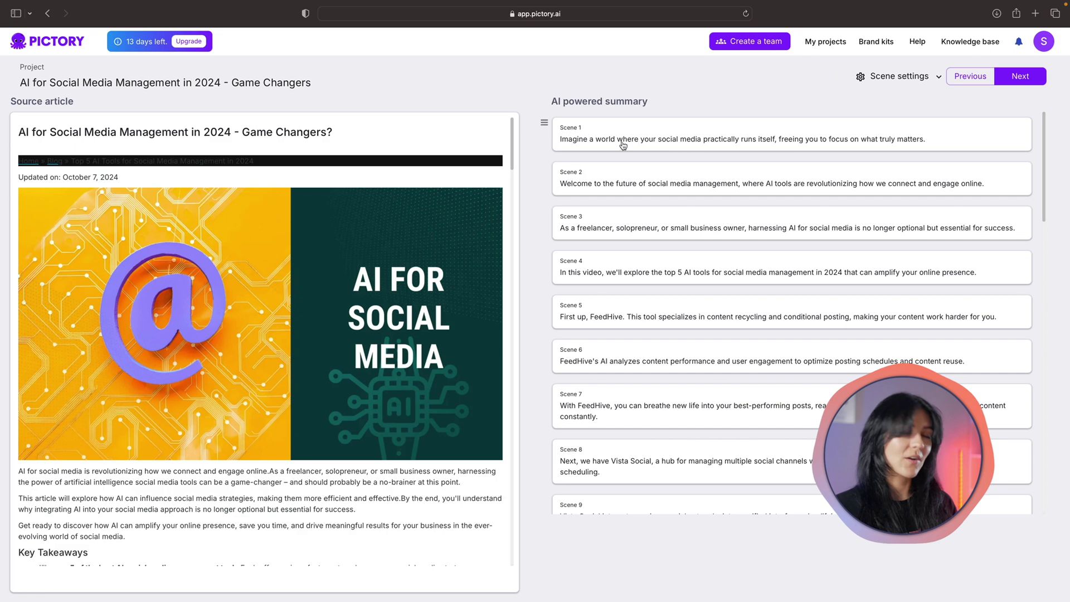
pyautogui.scroll(-5, 717, 262)
pyautogui.scroll(-15, 740, 343)
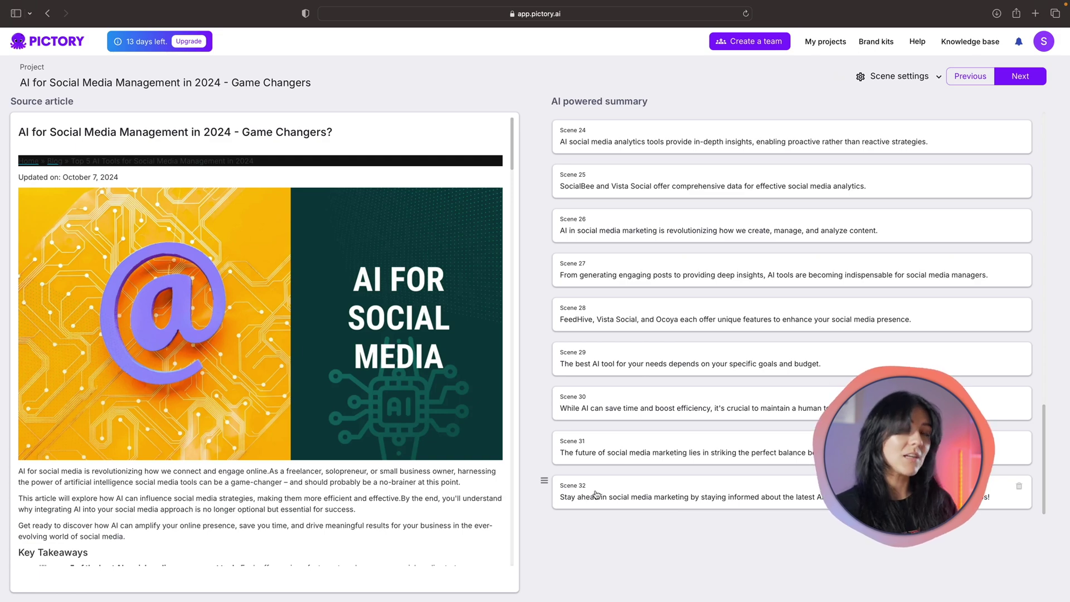
pyautogui.scroll(20, 612, 488)
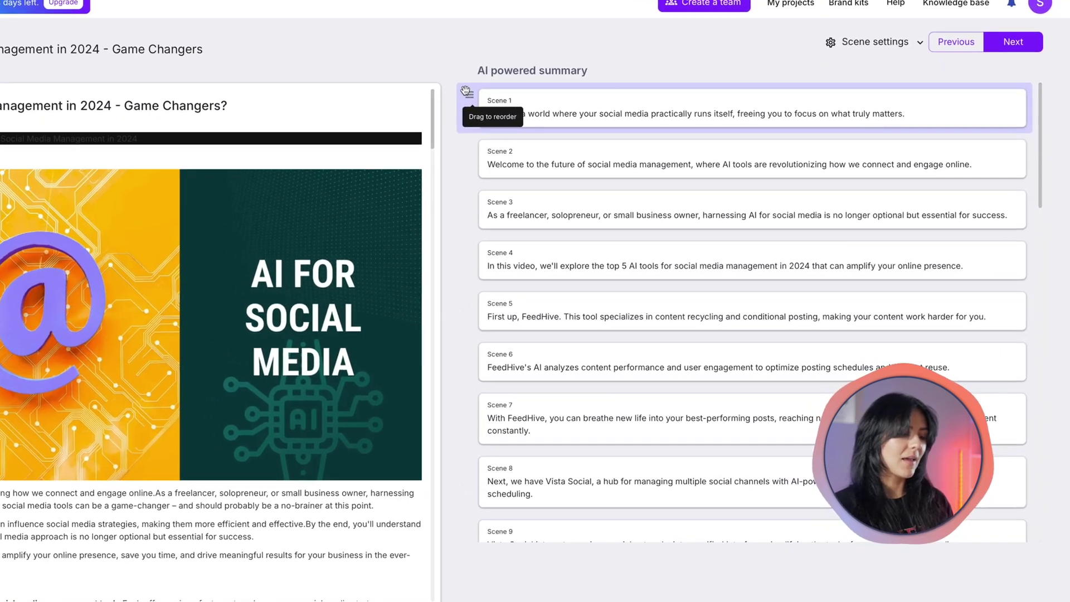
pyautogui.moveTo(545, 118)
pyautogui.mouseDown()
pyautogui.moveTo(542, 246)
pyautogui.moveTo(545, 115)
pyautogui.mouseUp()
pyautogui.moveTo(355, 43); pyautogui.dragTo(346, 51)
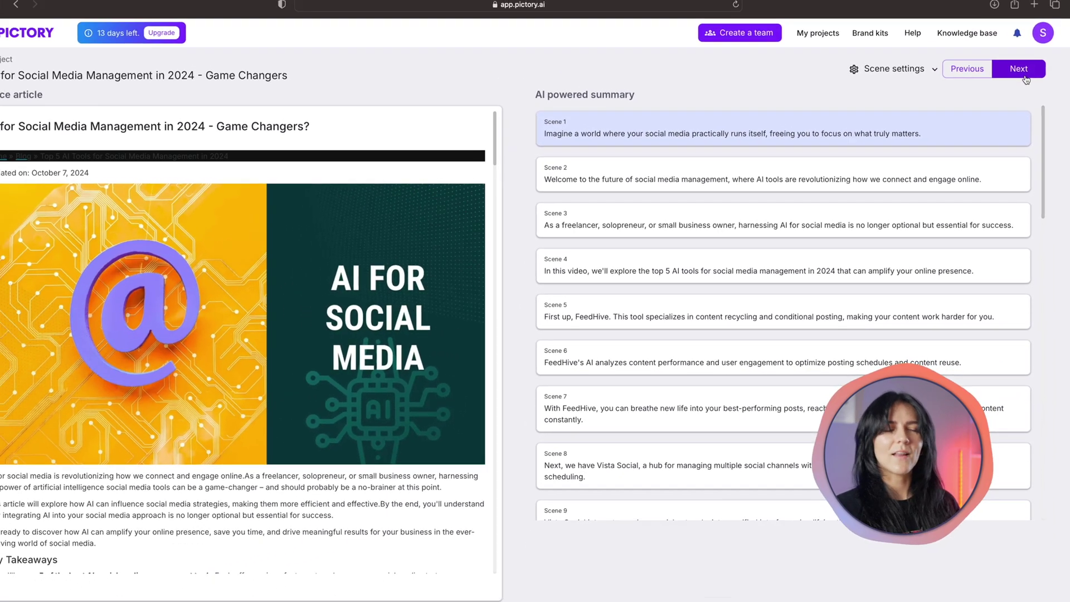
# Step: Build the storyboard from the summary and drag Scene 1 to show it can be reordered
pyautogui.click(1024, 76)
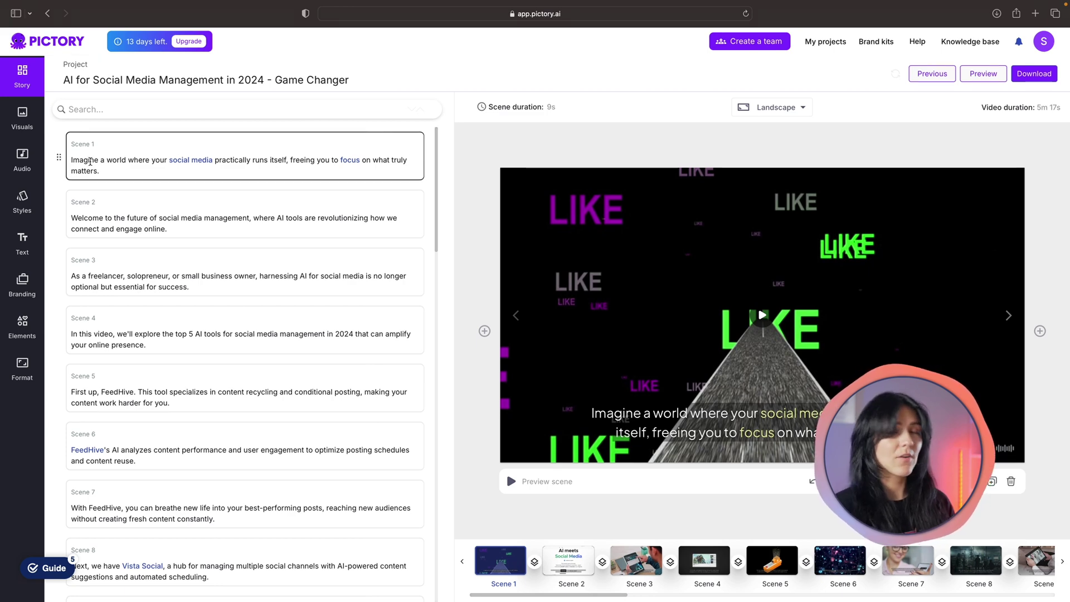
pyautogui.moveTo(58, 161); pyautogui.dragTo(64, 186)
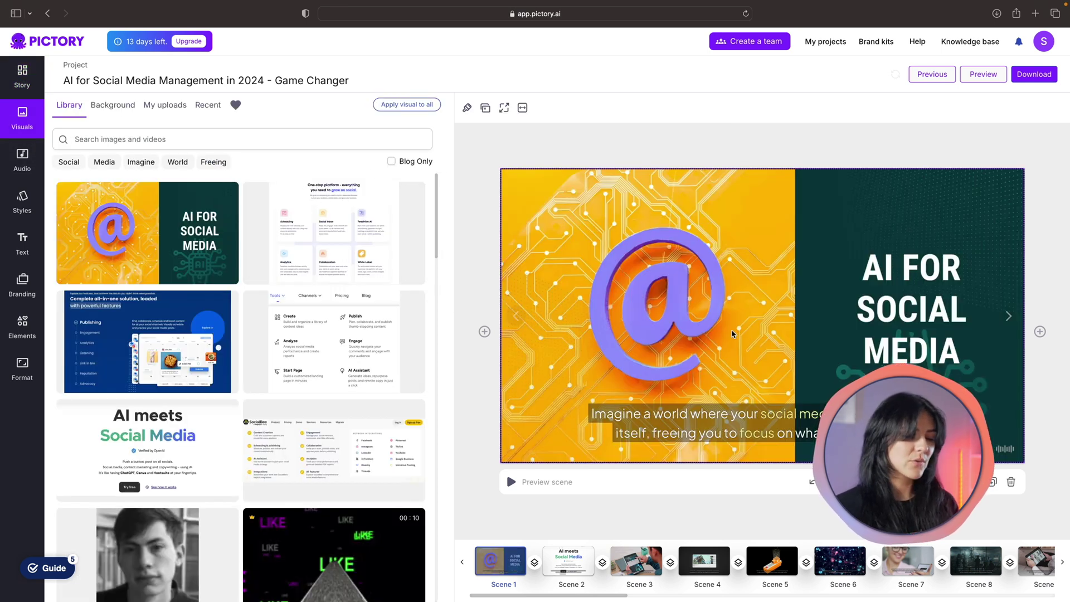
# Step: Search visuals for 'ai' and give Scene 2 the blue abstract high-tech device clip
pyautogui.click(197, 138)
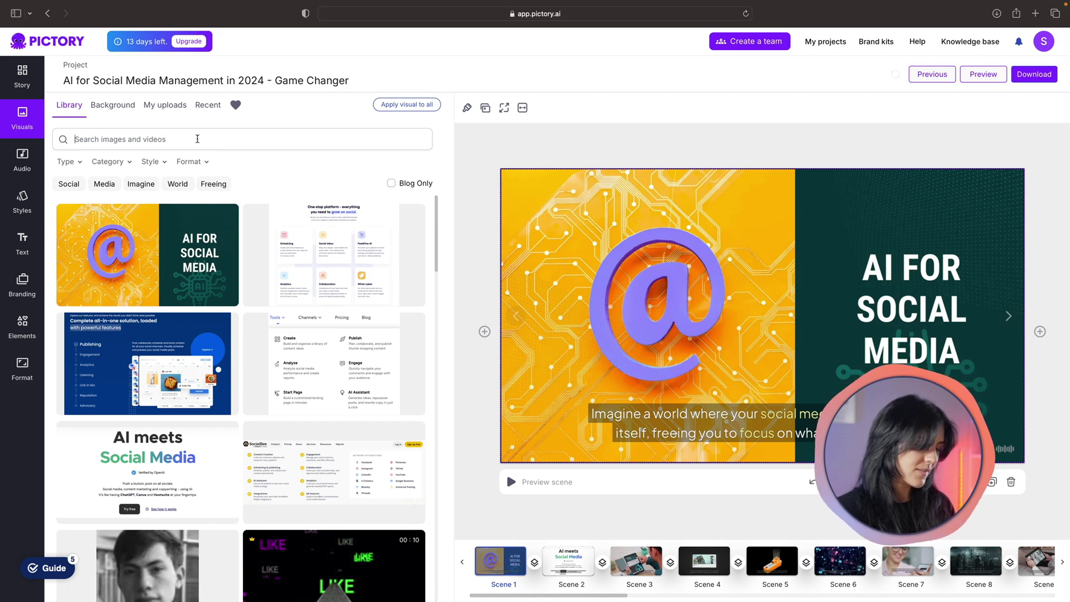
pyautogui.write('ai')
pyautogui.press('Return')
pyautogui.scroll(-2, 353, 381)
pyautogui.scroll(-10, 353, 380)
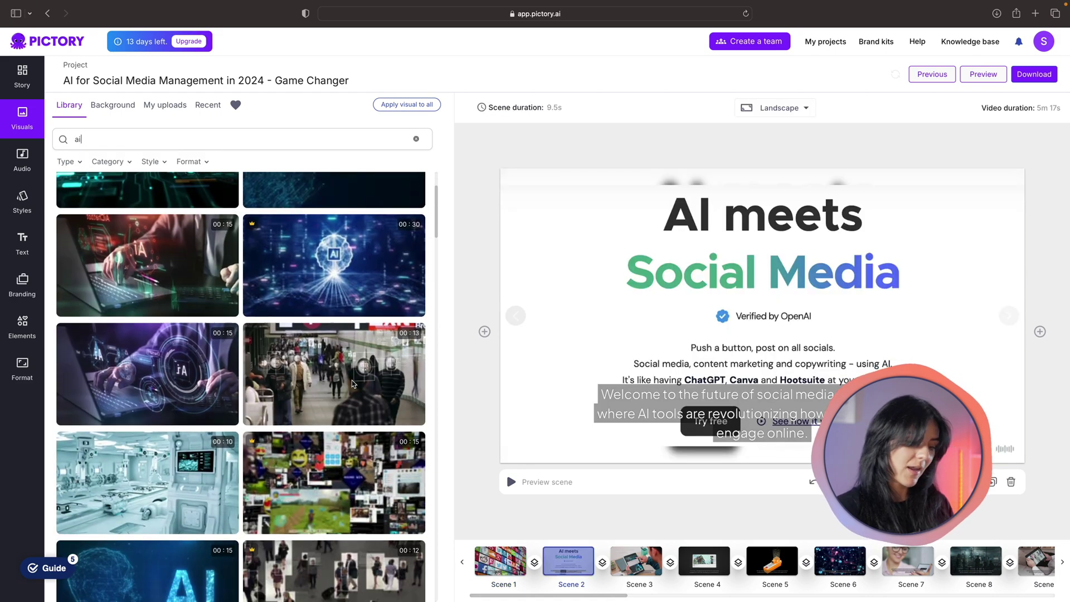
pyautogui.scroll(10, 353, 384)
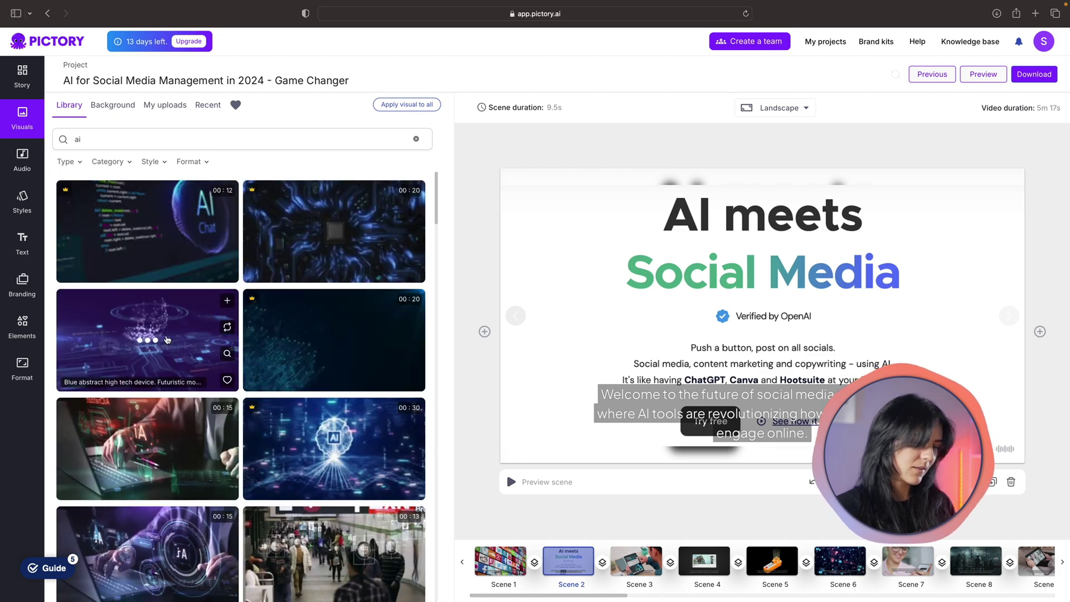
pyautogui.click(167, 339)
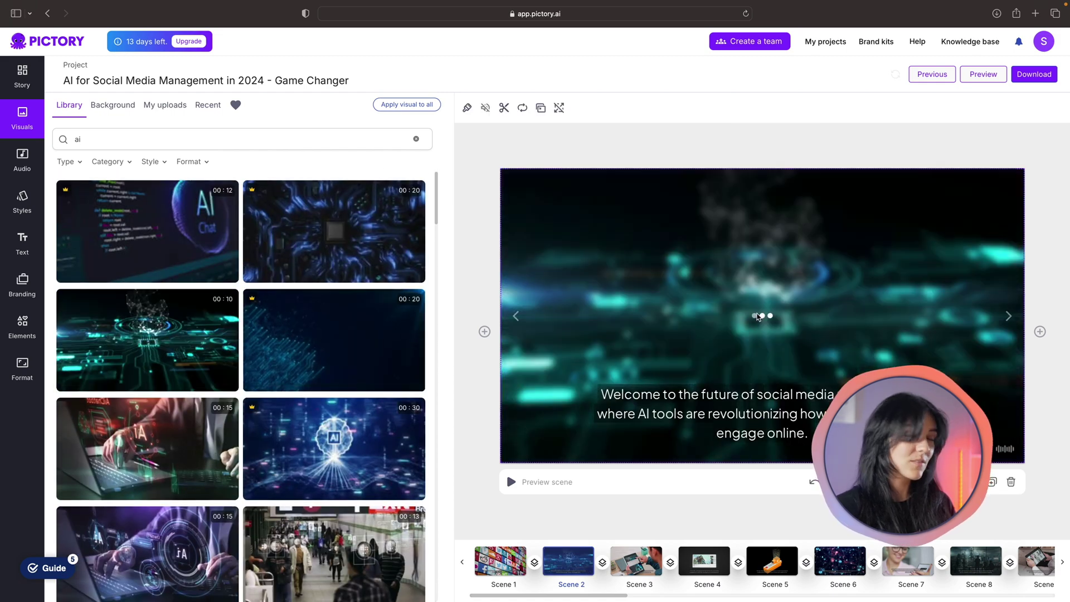
pyautogui.click(22, 161)
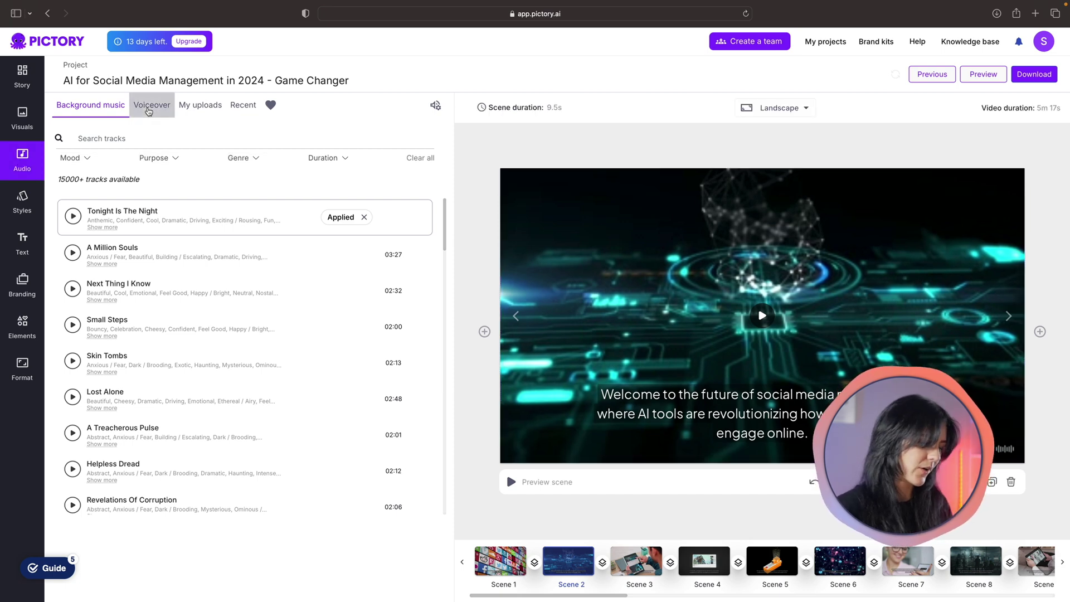
# Step: In Voiceover, browse the available voices using the Accent and Age filters
pyautogui.click(151, 104)
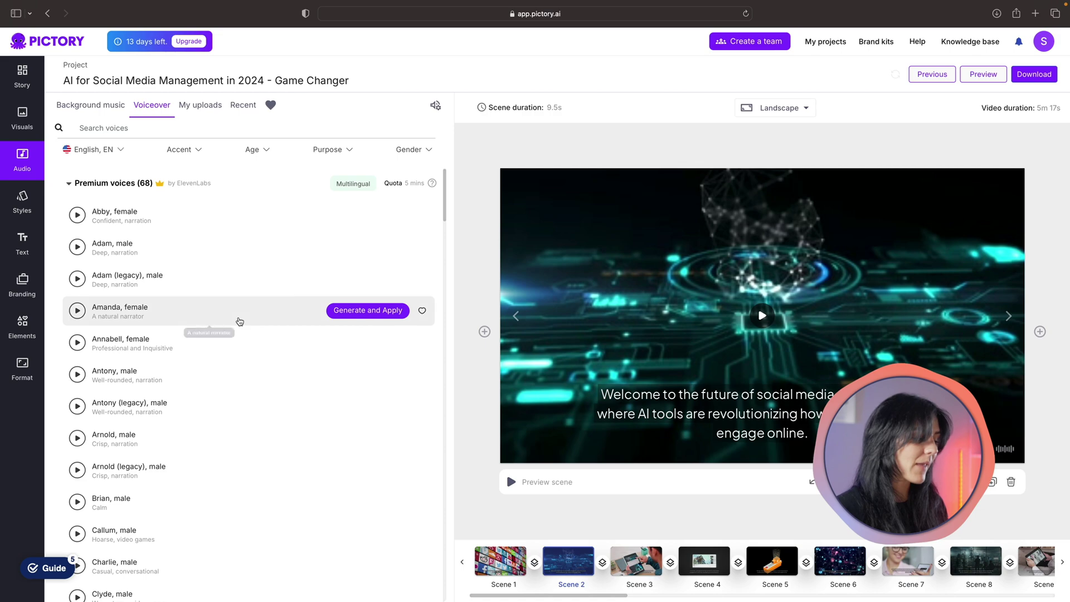
pyautogui.scroll(-5, 247, 329)
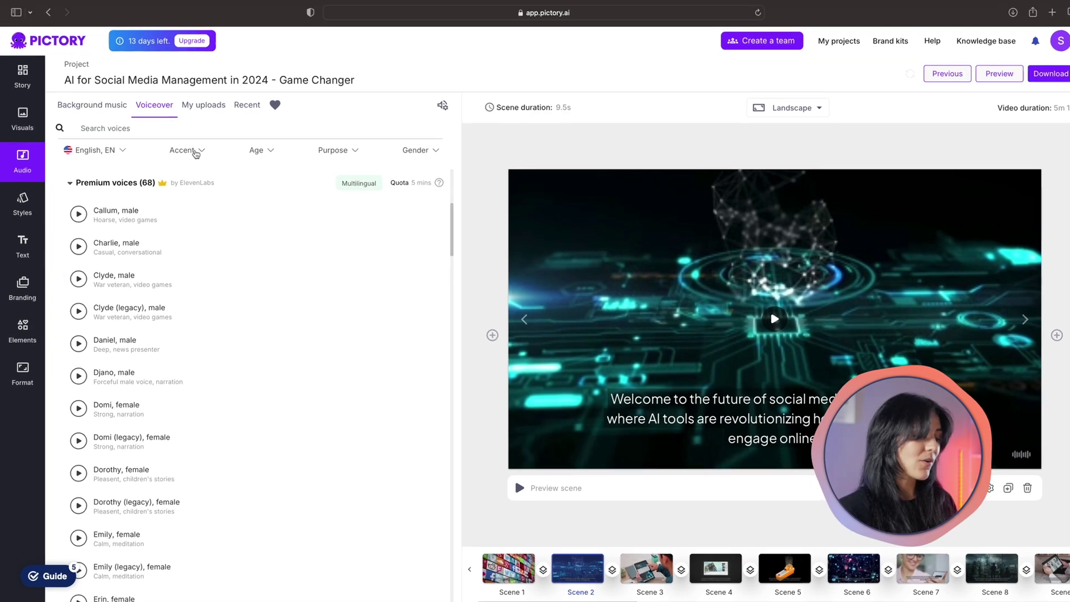
pyautogui.click(200, 152)
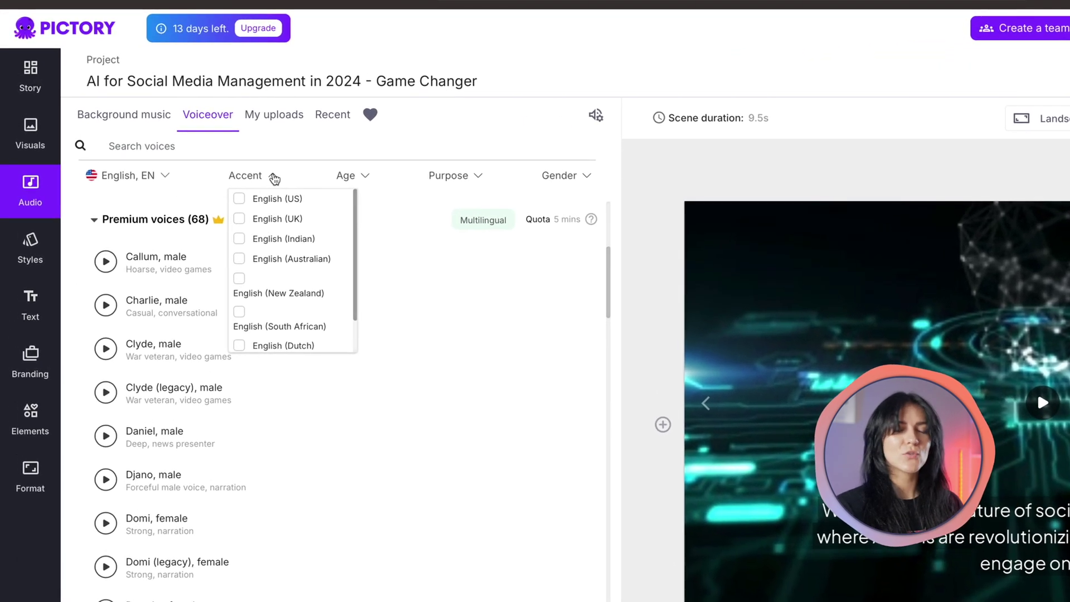
pyautogui.scroll(-2, 319, 279)
pyautogui.scroll(2, 318, 279)
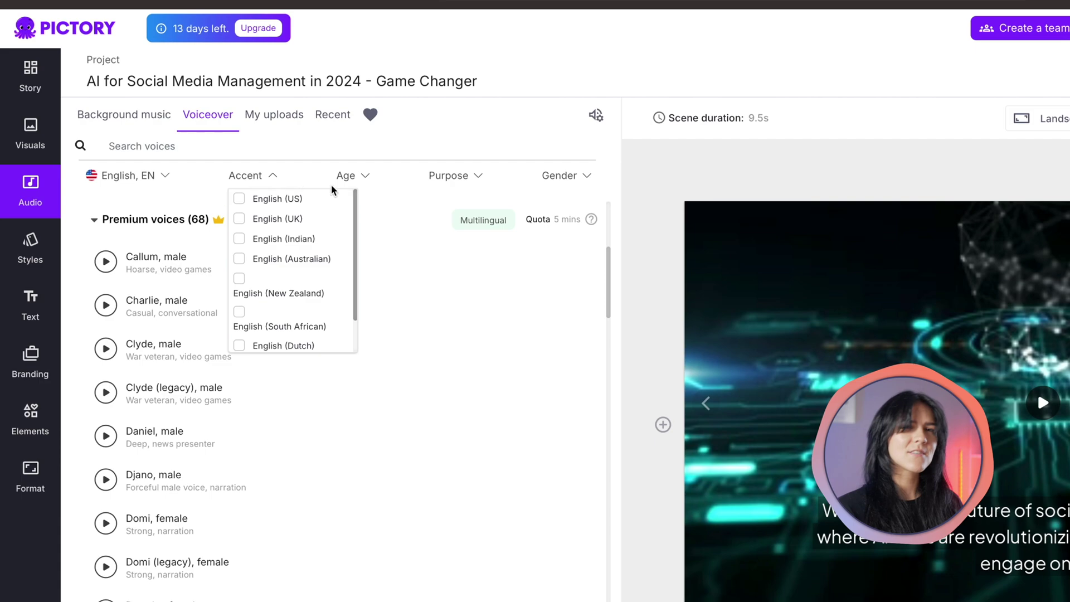
pyautogui.click(368, 183)
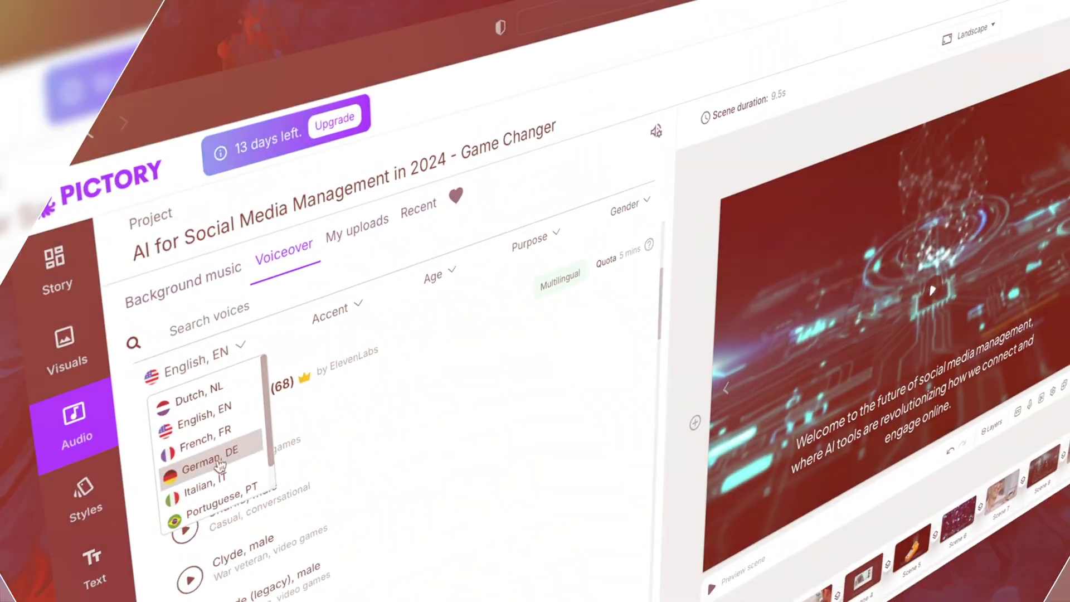
# Step: Scroll back up through Pictory's voiceover language options
pyautogui.scroll(1, 321, 435)
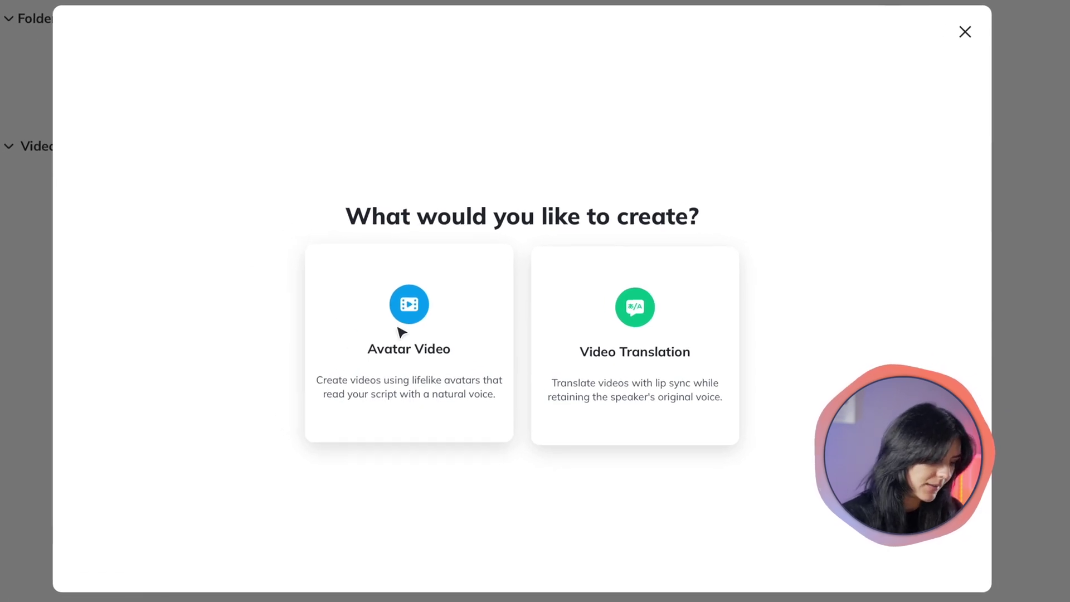
# Step: Create a new Avatar Video from scratch in portrait orientation
pyautogui.click(399, 327)
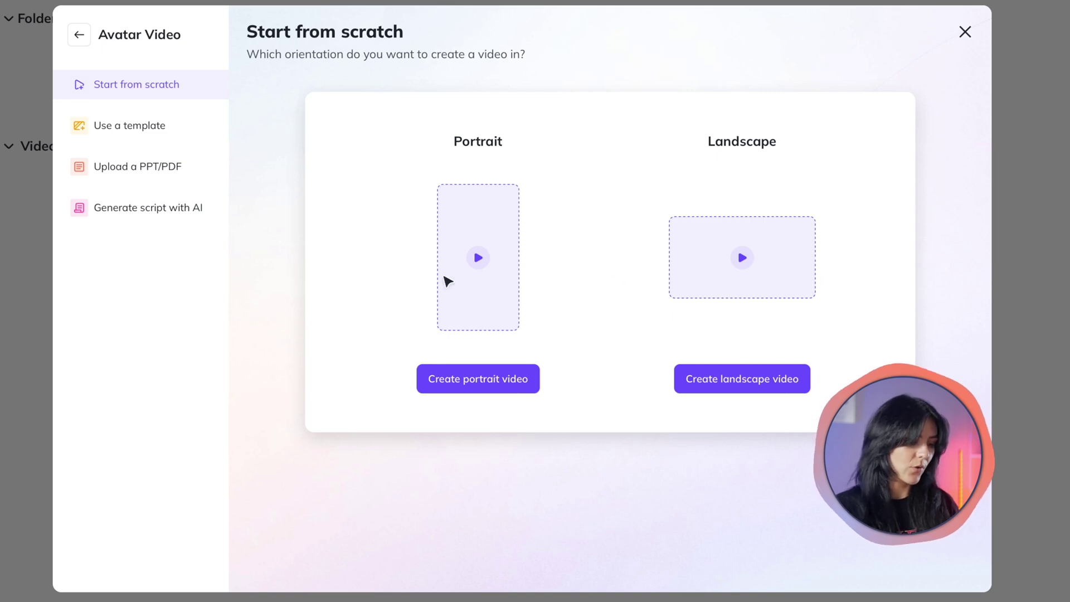
pyautogui.click(470, 382)
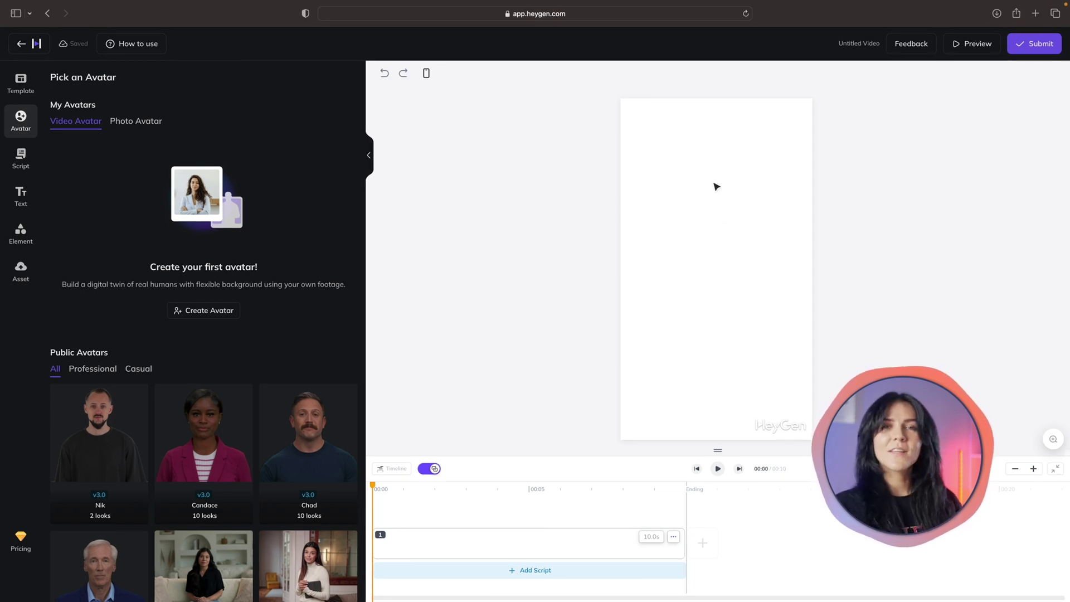
# Step: Apply the Social Public News template's first news-anchor page to the canvas
pyautogui.click(20, 85)
pyautogui.scroll(-5, 225, 270)
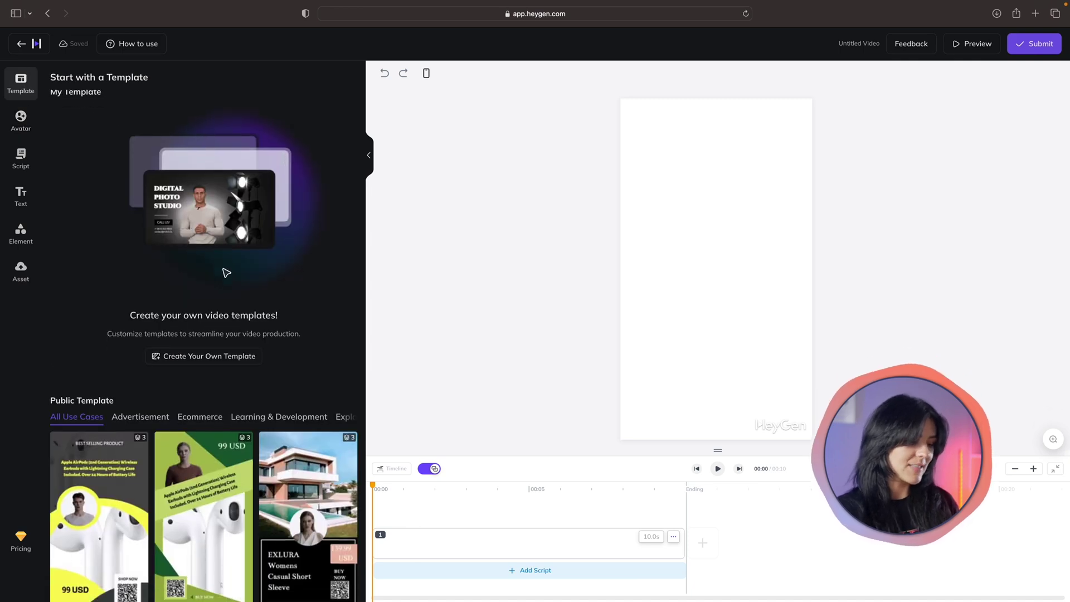
pyautogui.scroll(-20, 104, 268)
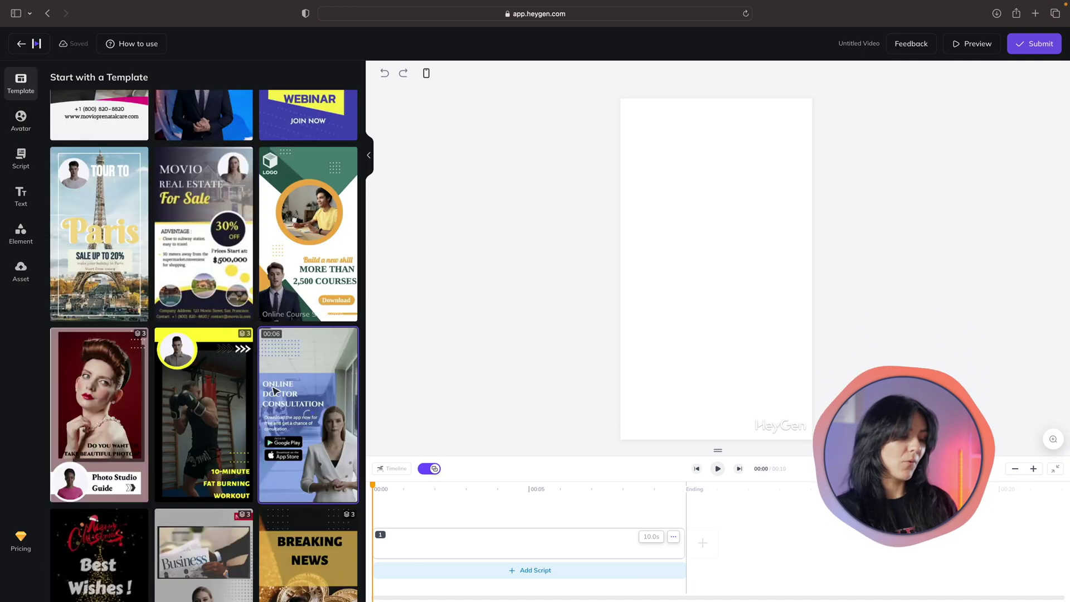
pyautogui.scroll(-15, 275, 391)
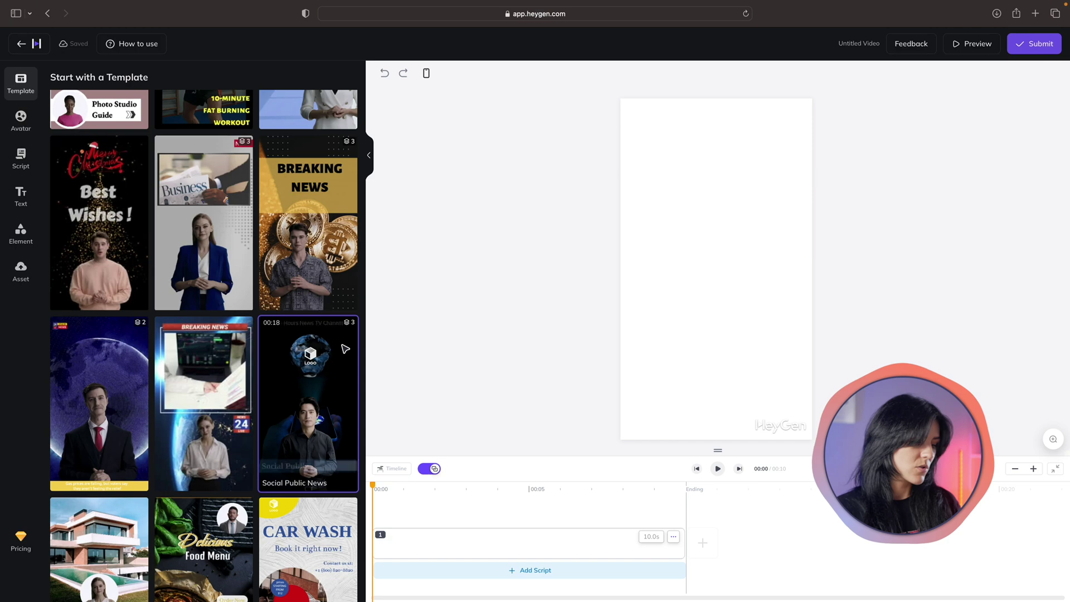
pyautogui.scroll(-8, 225, 496)
pyautogui.scroll(15, 196, 350)
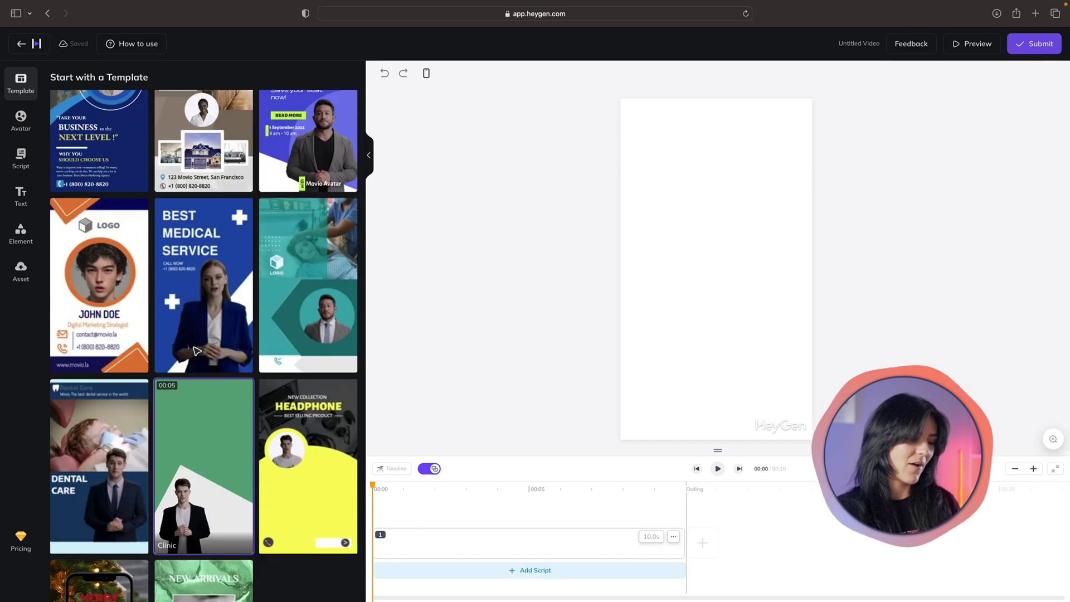
pyautogui.scroll(2, 196, 351)
pyautogui.click(309, 334)
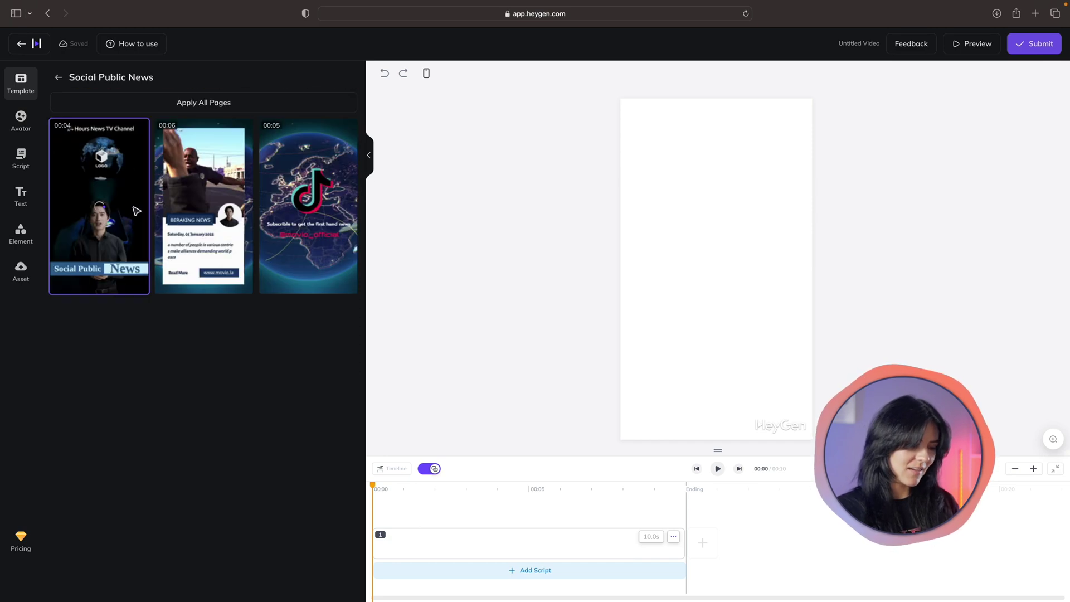
pyautogui.click(100, 207)
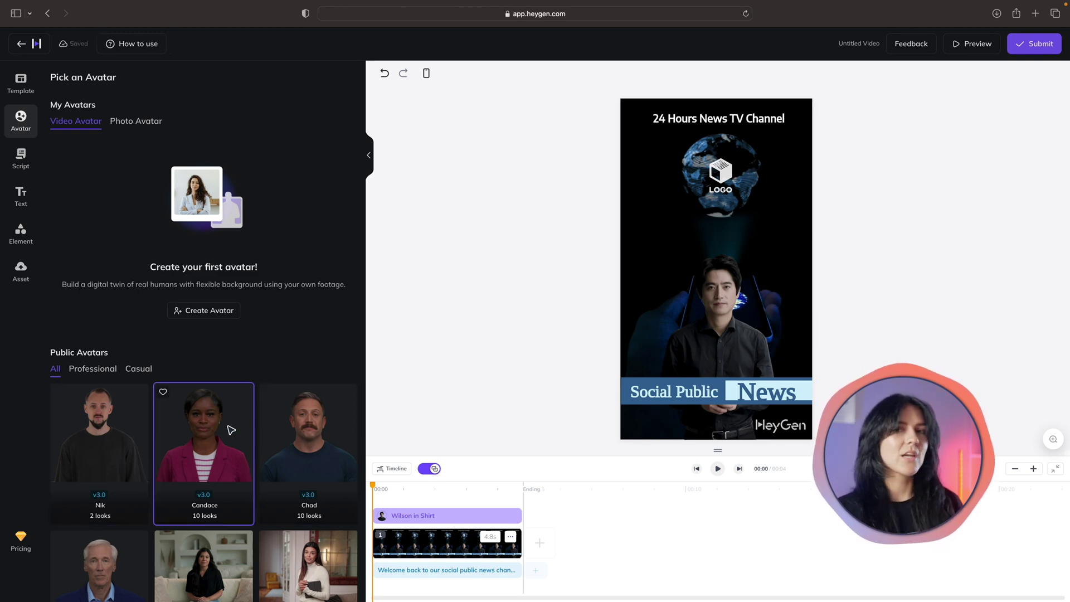
# Step: Place Candace in Pink Blazer on the canvas as the presenter
pyautogui.scroll(-1, 231, 430)
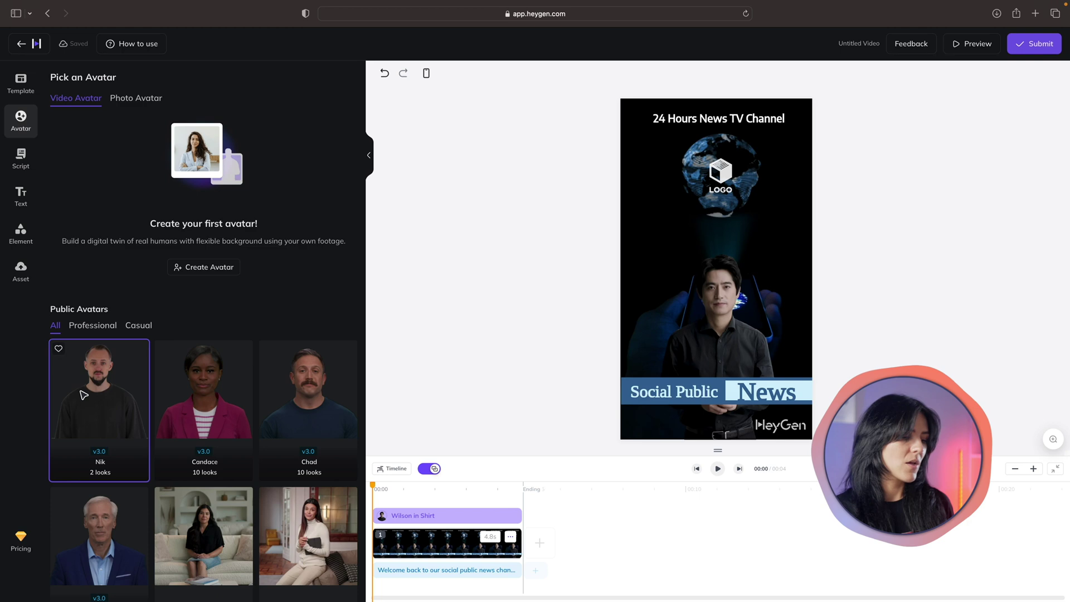
pyautogui.click(177, 380)
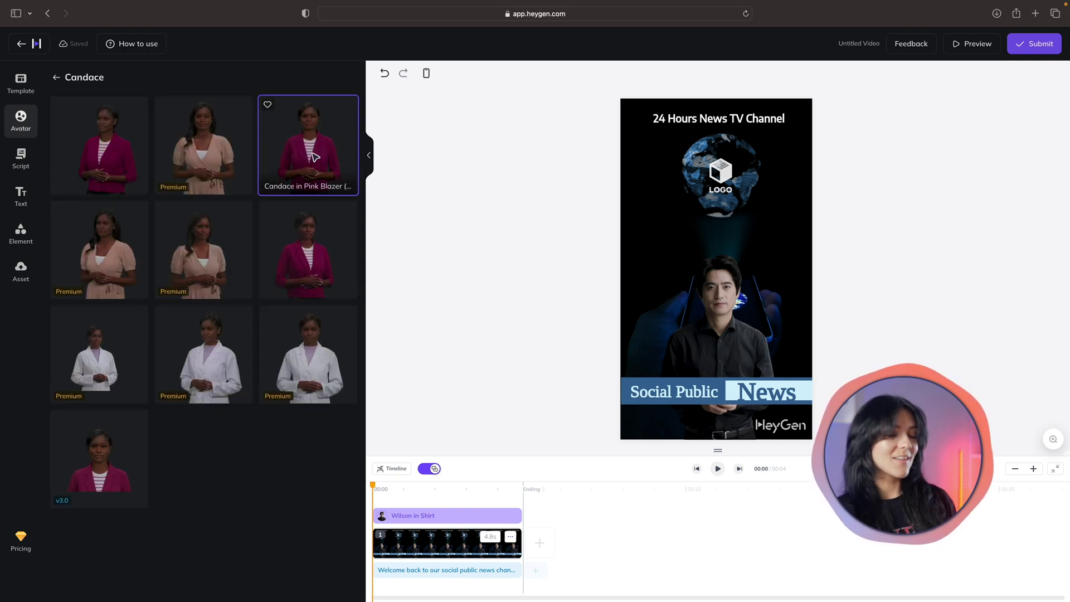
pyautogui.moveTo(316, 157); pyautogui.dragTo(746, 305)
pyautogui.click(727, 337)
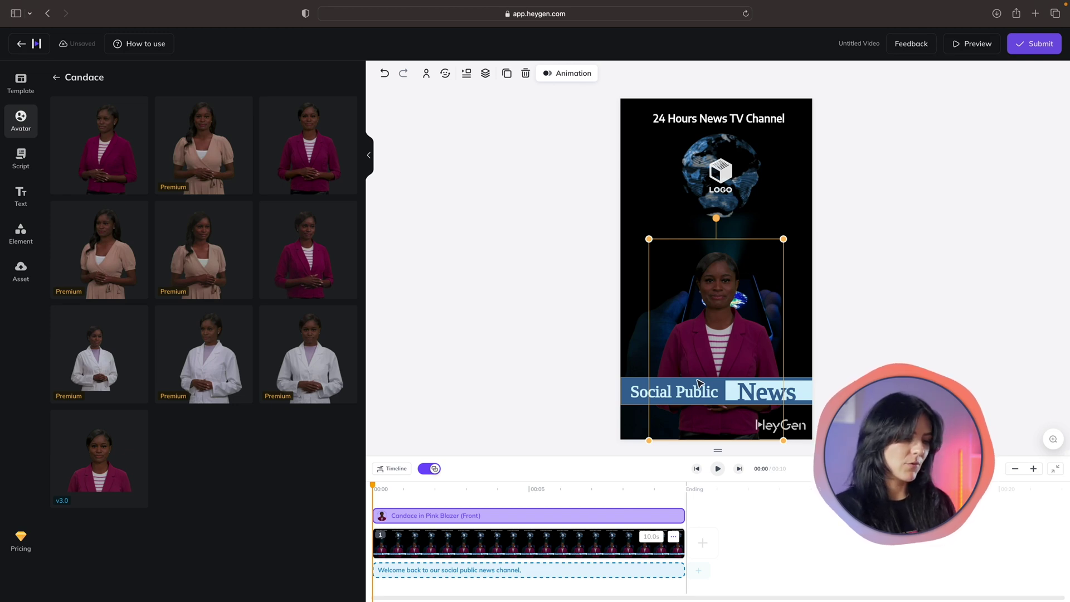
# Step: Delete the News text, Social Public text and blue lower-third banner
pyautogui.click(761, 395)
pyautogui.press('Delete')
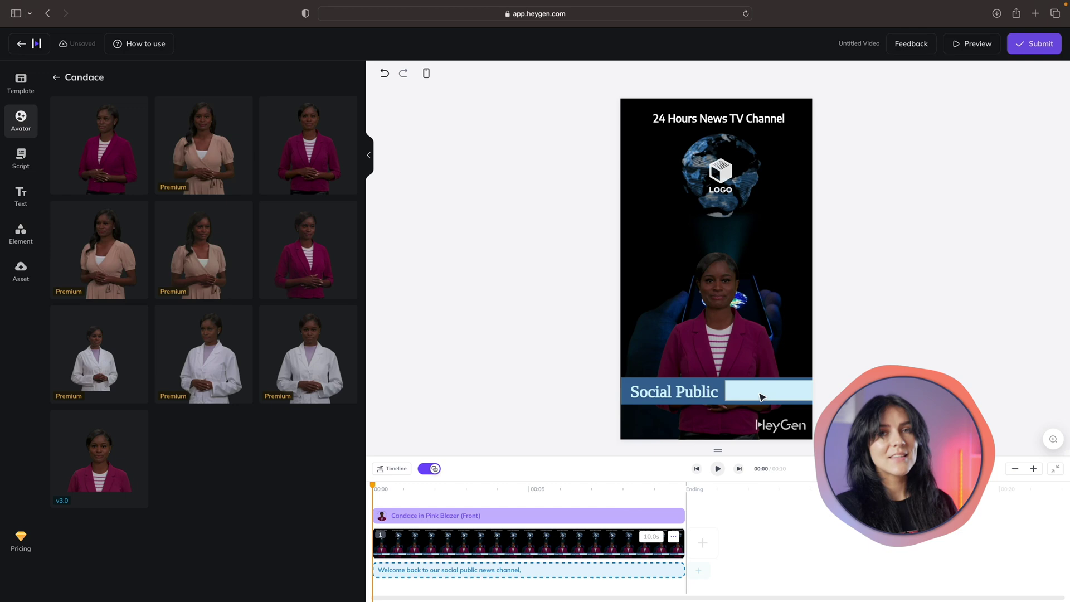
pyautogui.click(697, 391)
pyautogui.press('Delete')
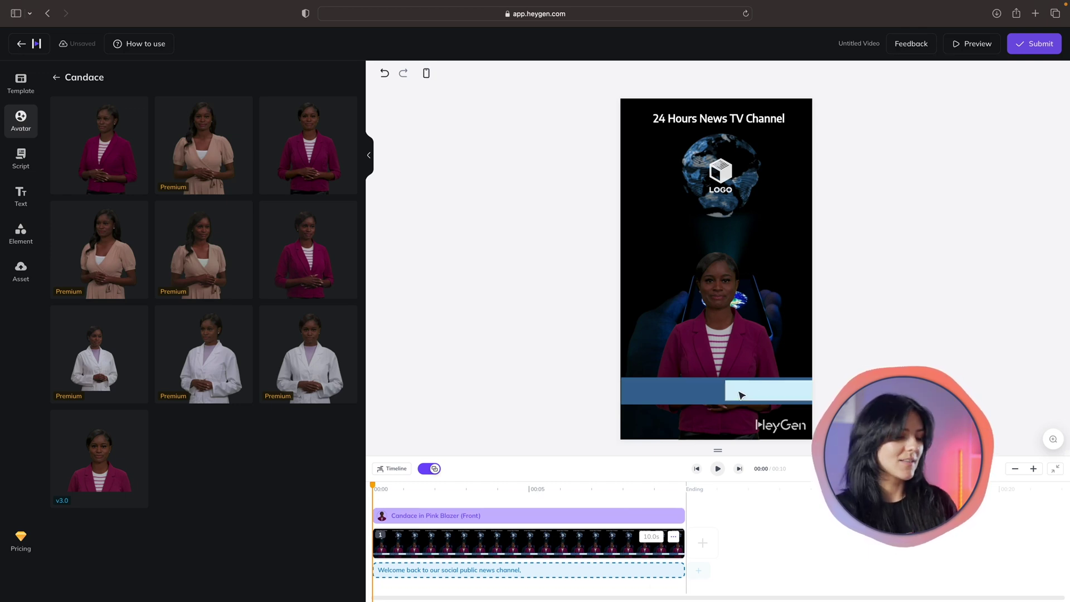
pyautogui.click(741, 394)
pyautogui.press('Delete')
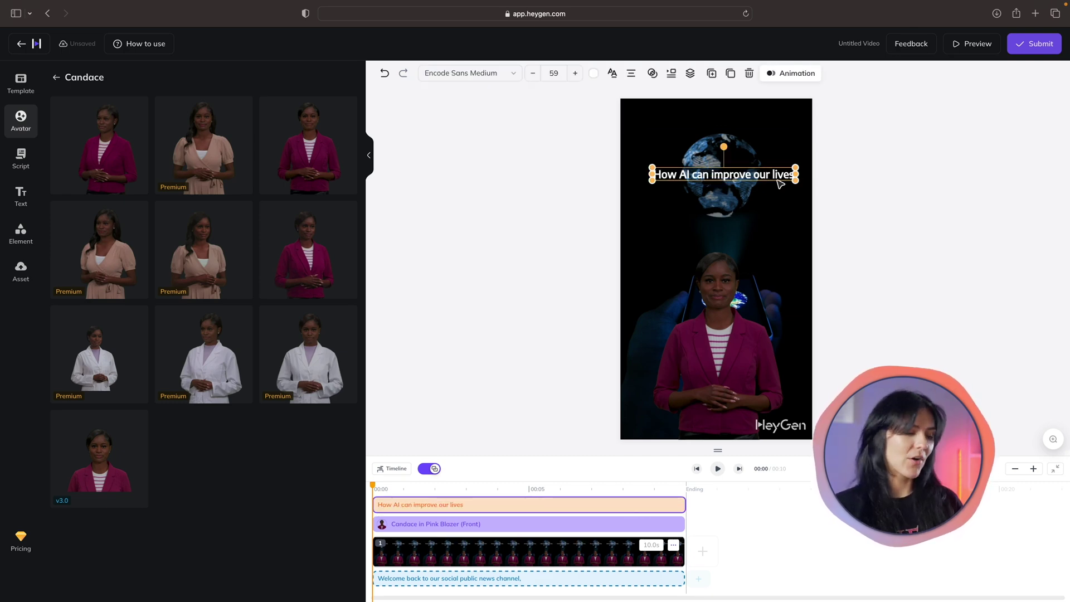
# Step: Bring up the Script panel showing the current welcome line
pyautogui.click(17, 167)
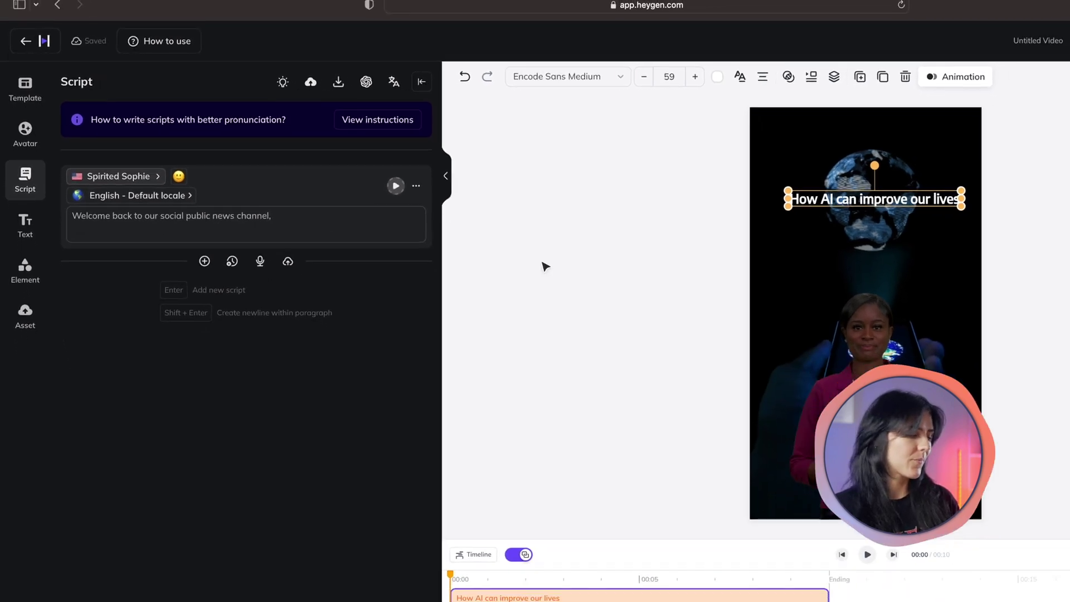
# Step: Replace the script line with the pasted 'Hey everyone! Let's talk about how AI…' script
pyautogui.click(684, 241)
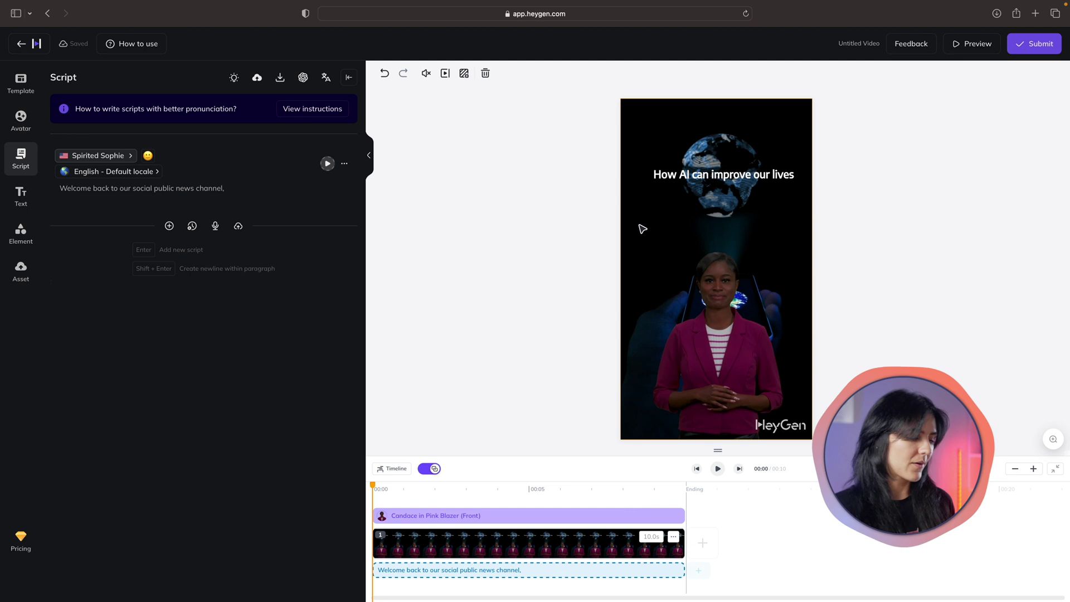
pyautogui.tripleClick(169, 211)
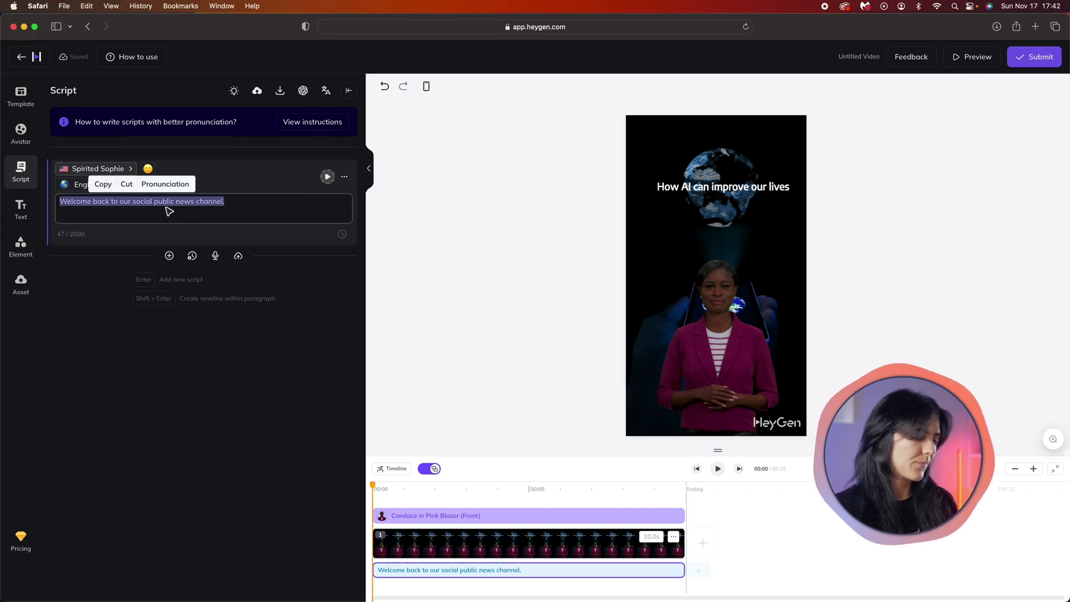
pyautogui.write("Hey everyone! Let's talk about how AI can improve our lives. From simplifying daily tasks to transforming how we work and connect, AI is making waves everywhere.  Personal assistants like Siri and Alexa help with scheduling and reminders, while automated home systems save time and energy. Education platforms like Duolingo use AI to adapt lessons to your pace, making learning more effective.  In healthcare, AI tools assist in early diagnosis and wearable devices provide real-time health feedback. At work, AI streamlines tasks, allowing more focus on creativity.  AI also boosts creativity for artists and writers, with tools like ChatGPT aiding in content generation.  How do you see AI shaping your life? Share your thoughts and hit like if you're excited about a future with AI!")
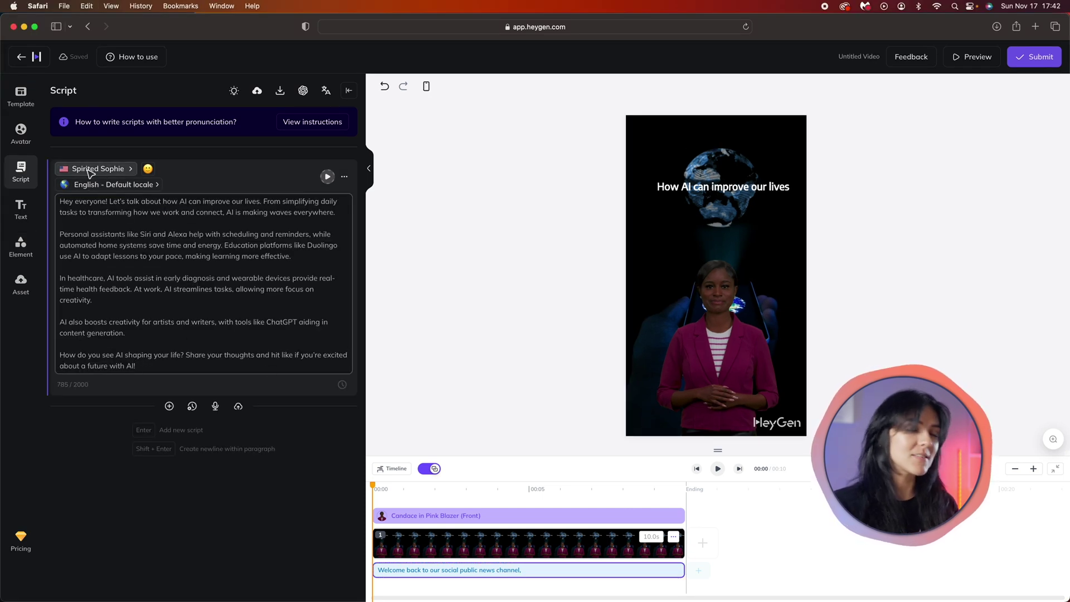
pyautogui.click(85, 171)
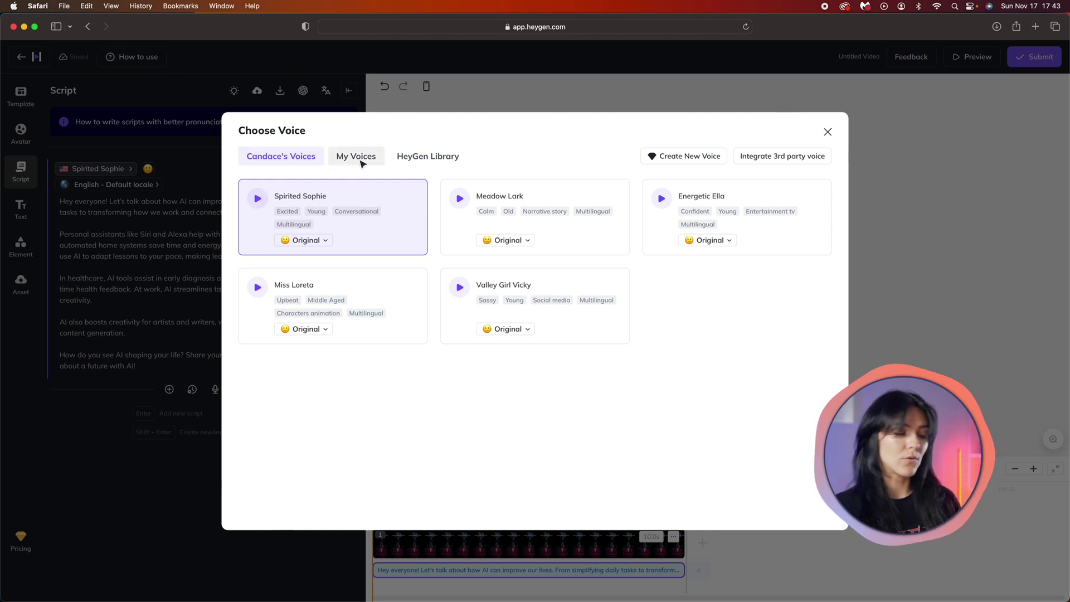
# Step: Preview Latvian library voices Tomass and Sensual Sapphira, then choose Sensual Sapphira
pyautogui.click(428, 157)
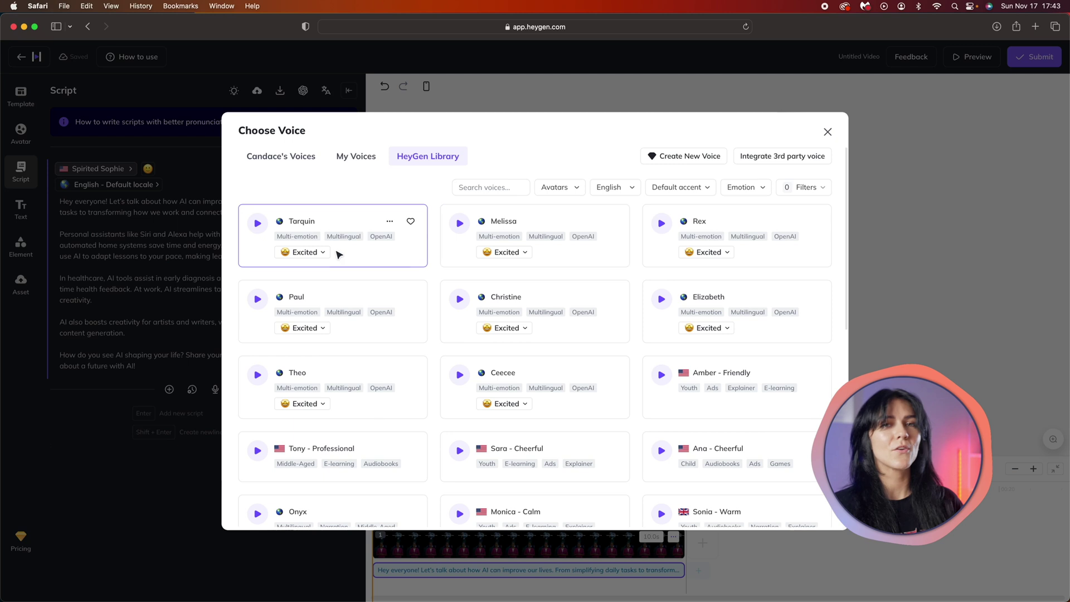
pyautogui.click(390, 296)
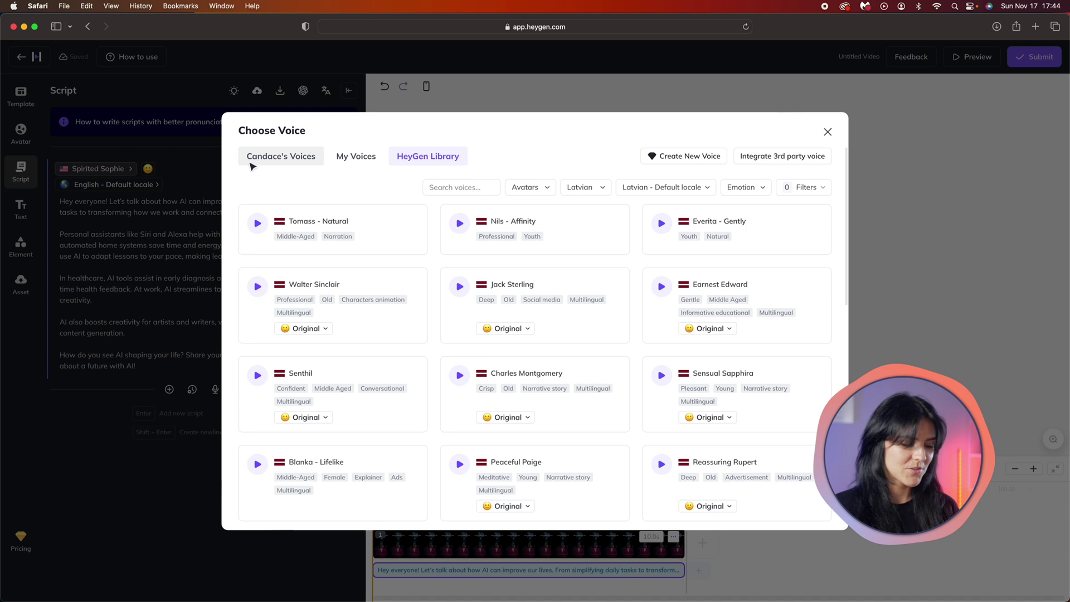
pyautogui.click(258, 223)
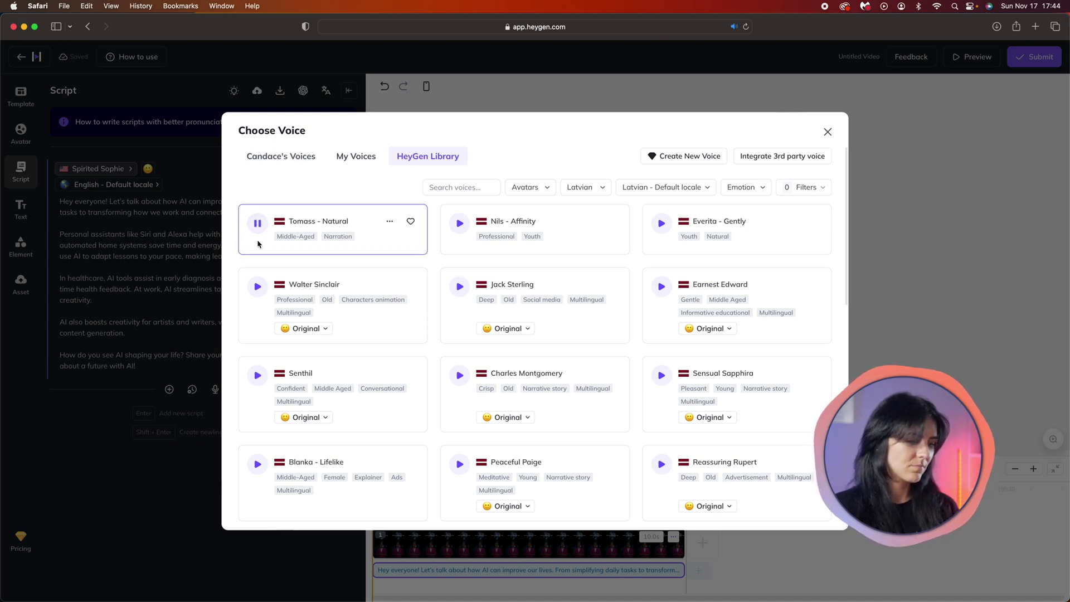
pyautogui.click(661, 375)
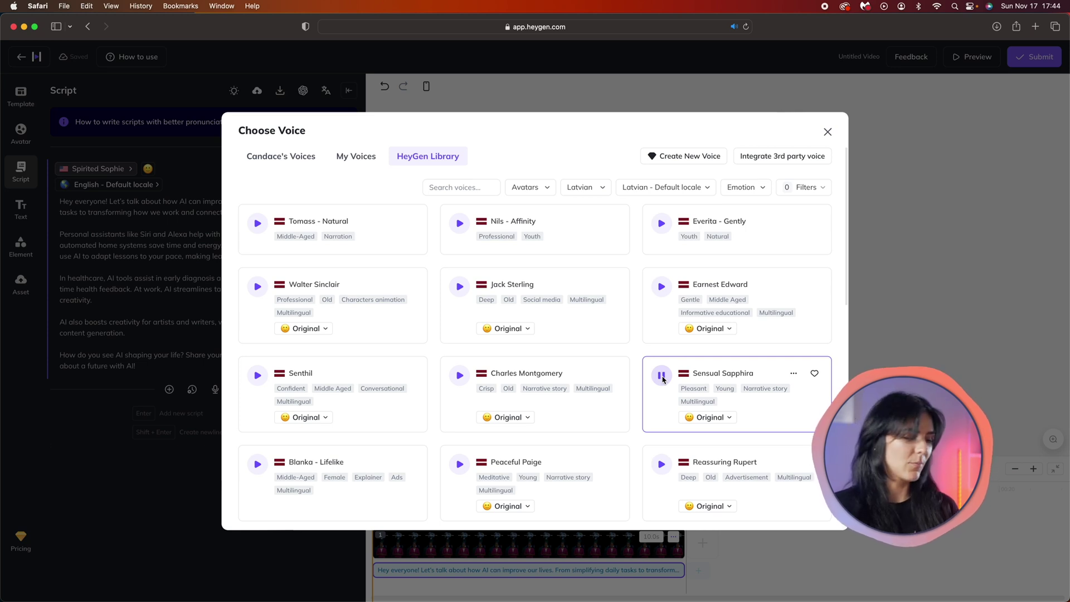
pyautogui.click(759, 374)
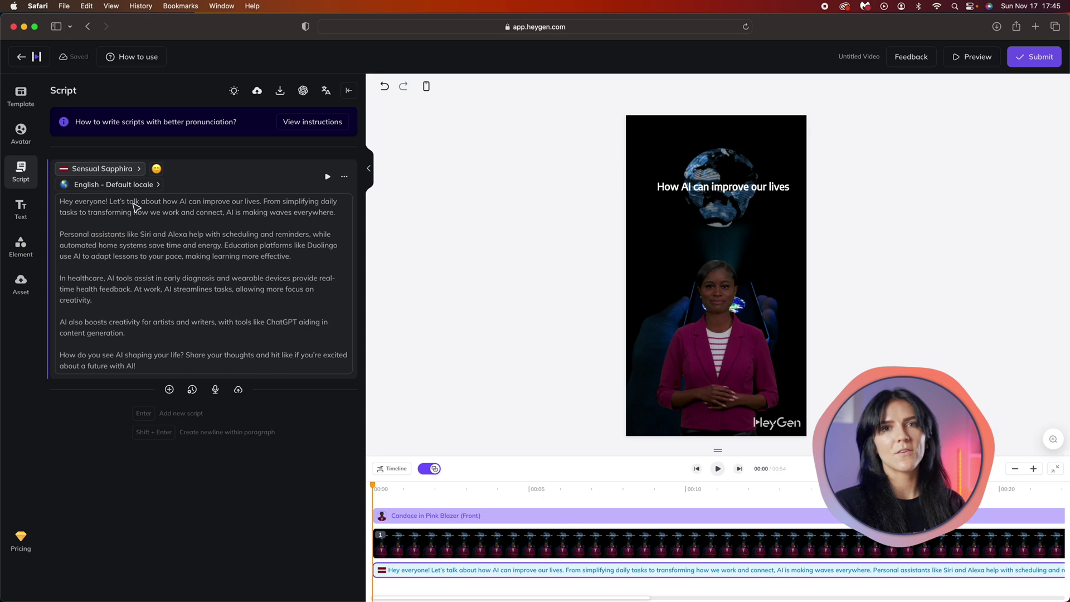
# Step: Translate the script into Latvian, switching it to the Latvian locale
pyautogui.click(109, 184)
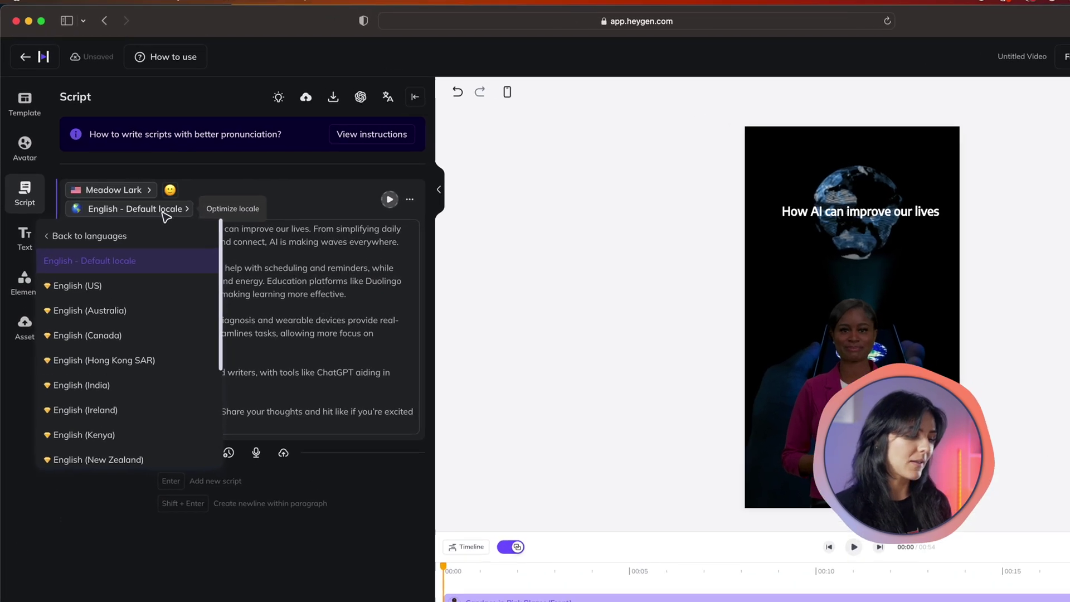
pyautogui.scroll(-3, 179, 410)
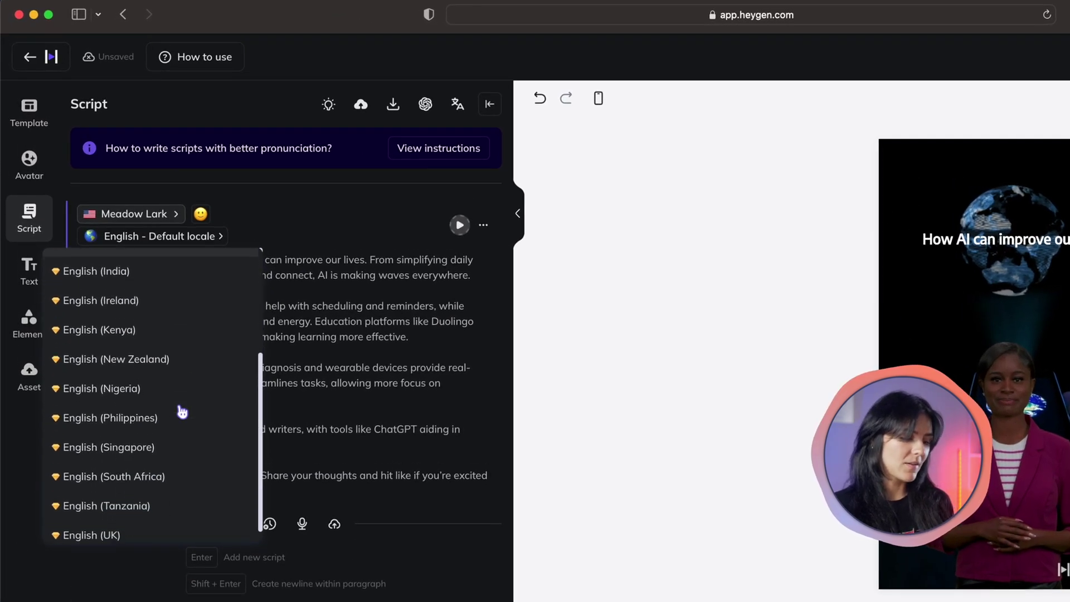
pyautogui.scroll(3, 183, 412)
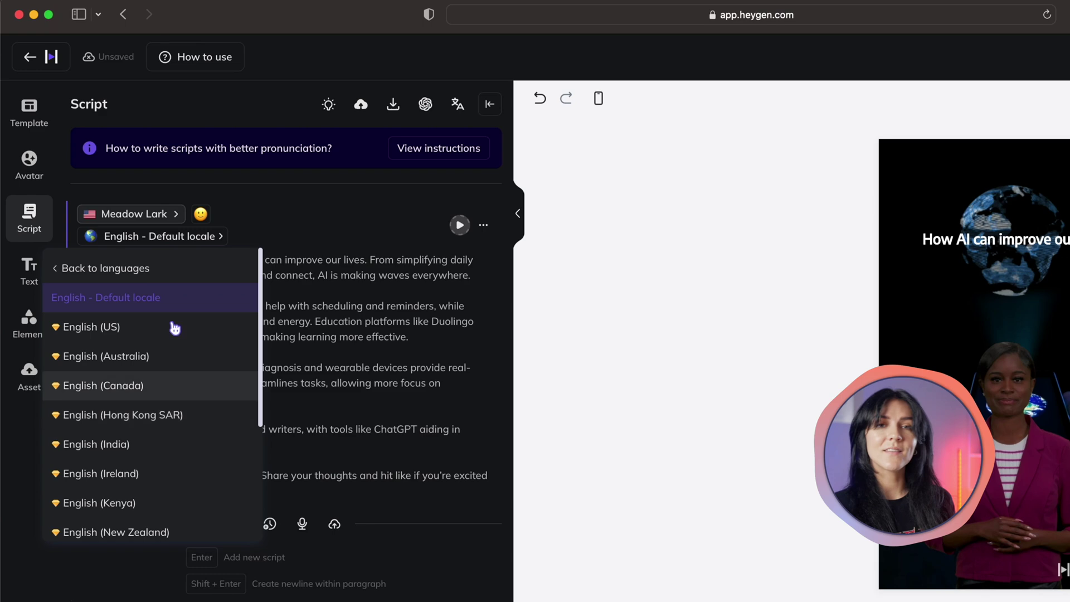
pyautogui.click(407, 210)
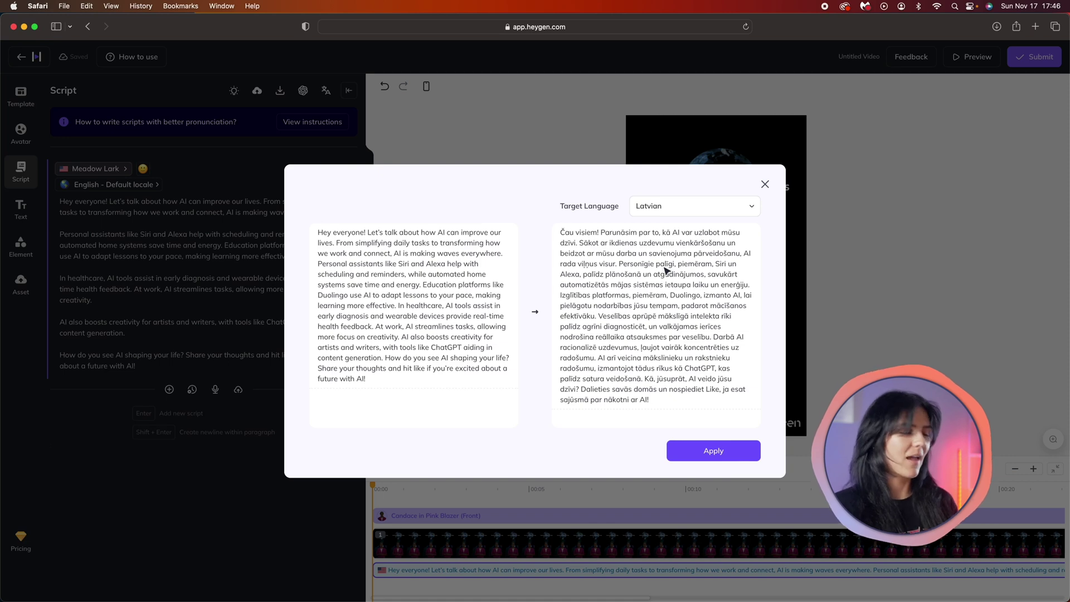
pyautogui.click(714, 450)
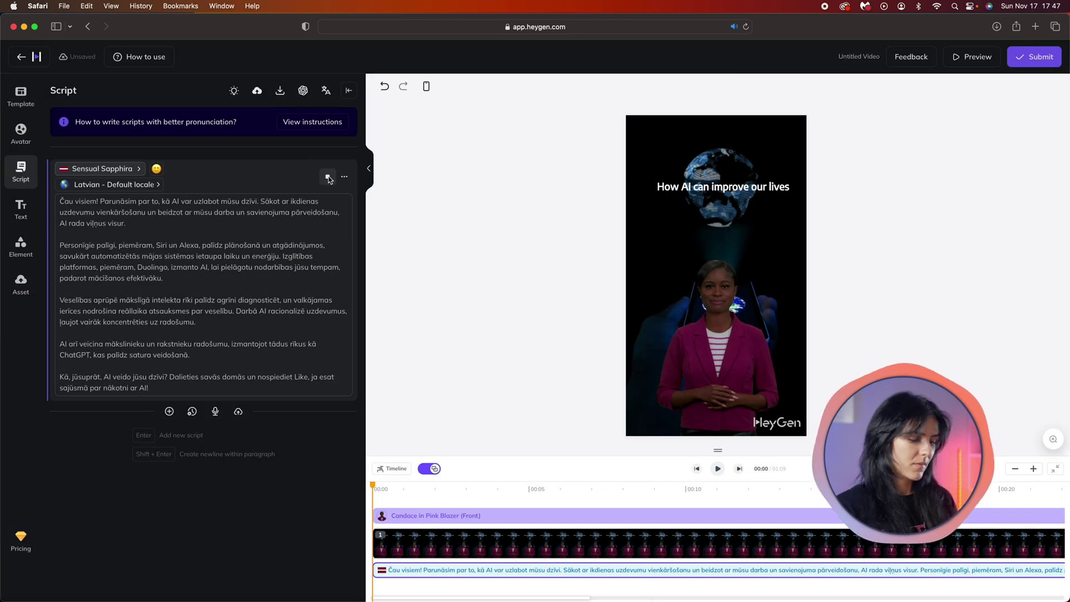
# Step: Translate the script back to English and set its voice to Meadow Lark
pyautogui.click(328, 178)
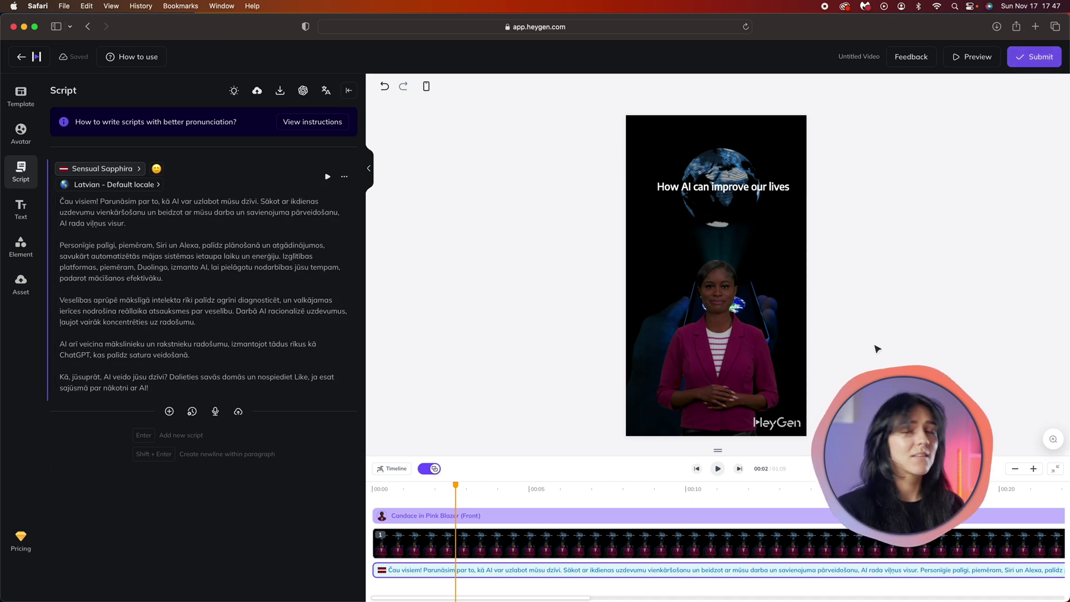
pyautogui.click(327, 91)
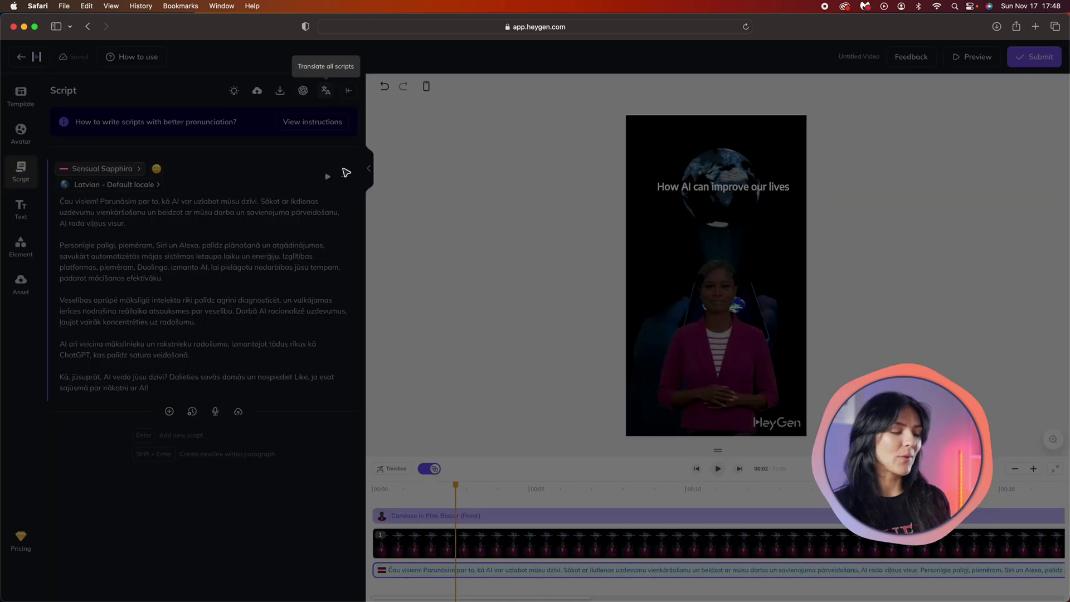
pyautogui.click(688, 206)
pyautogui.write('English')
pyautogui.press('Return')
pyautogui.click(696, 455)
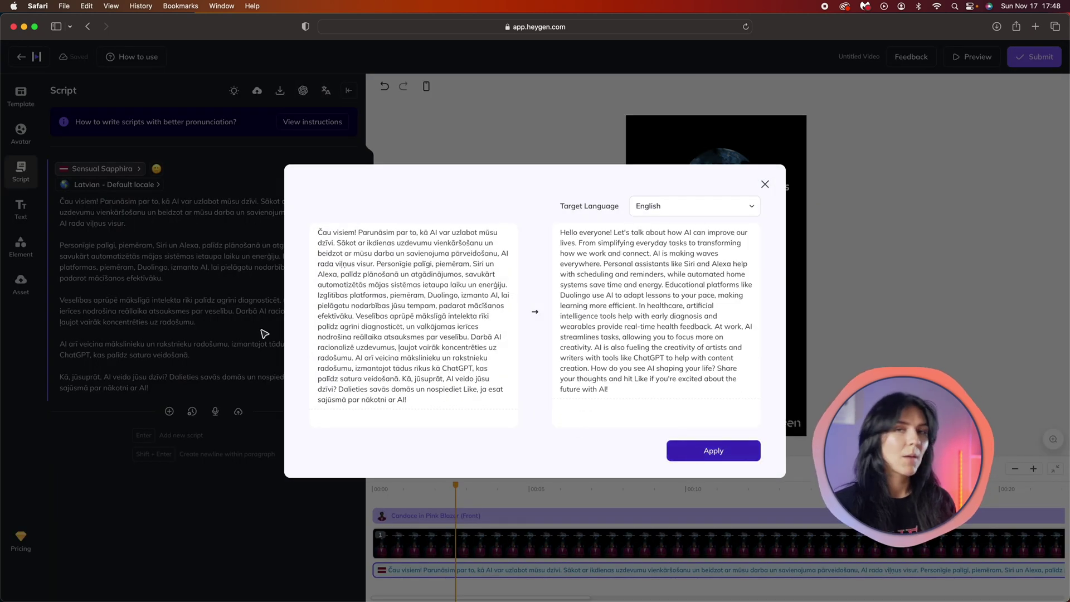
pyautogui.click(89, 170)
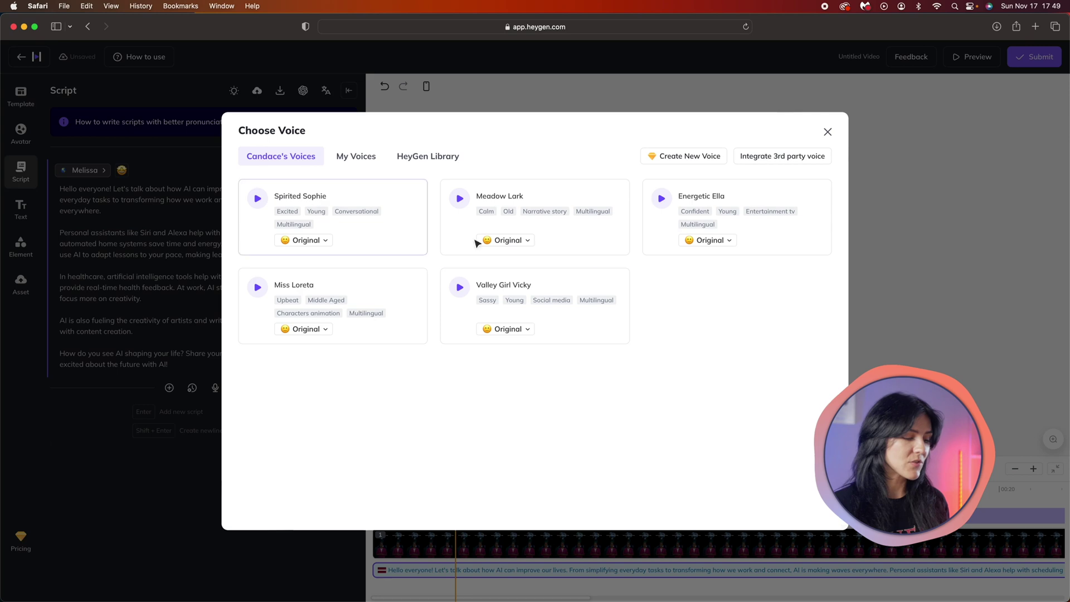
pyautogui.click(483, 210)
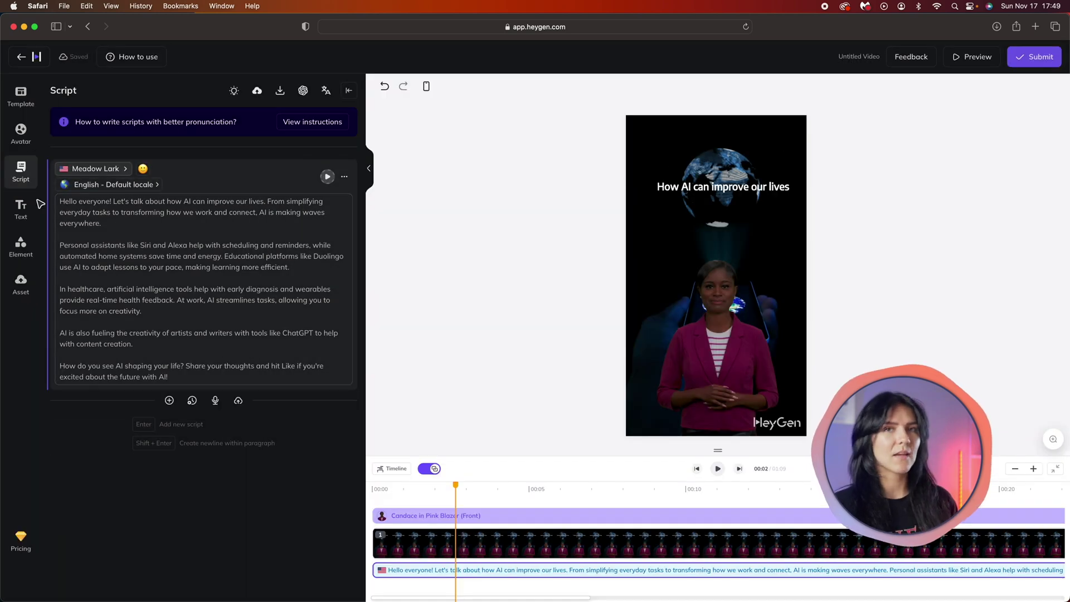
# Step: Browse the Text and Element panels down to the Music list with Catch It.mp3
pyautogui.click(21, 210)
pyautogui.scroll(-1, 274, 361)
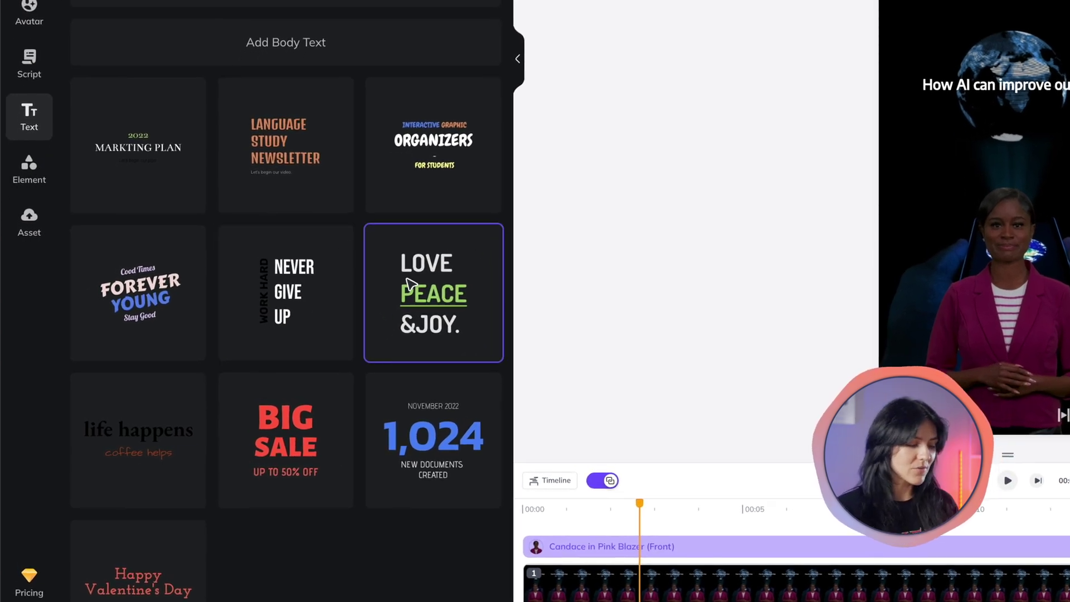
pyautogui.scroll(1, 65, 195)
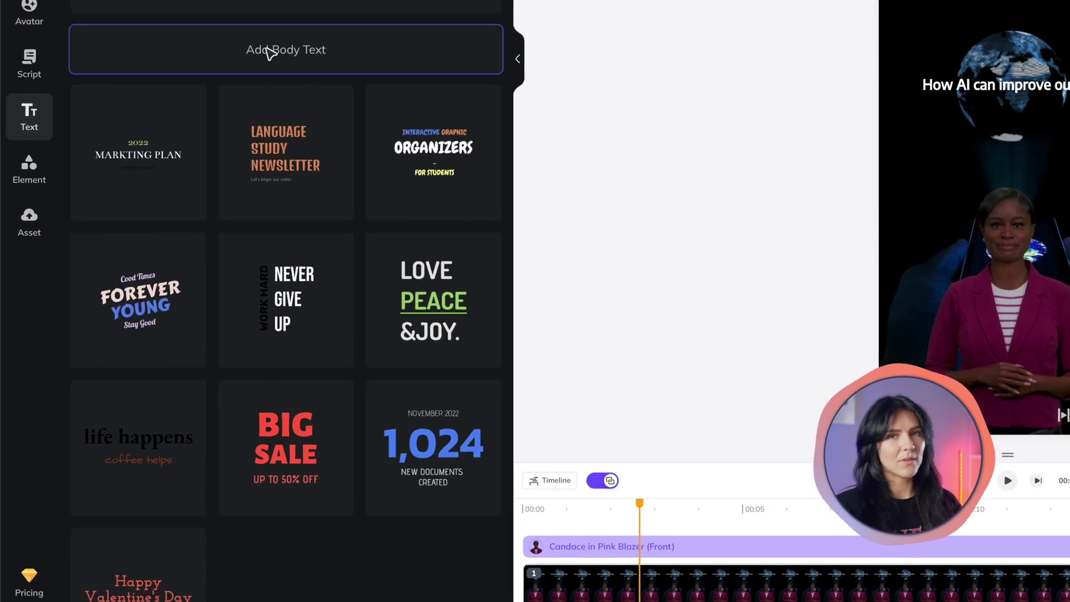
pyautogui.click(29, 167)
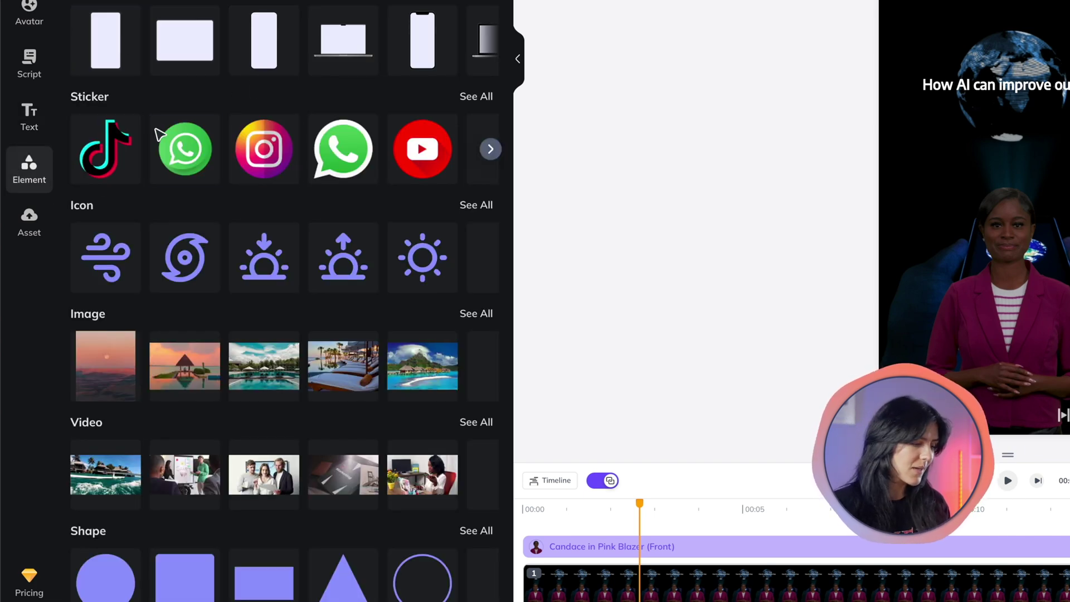
pyautogui.scroll(-4, 227, 349)
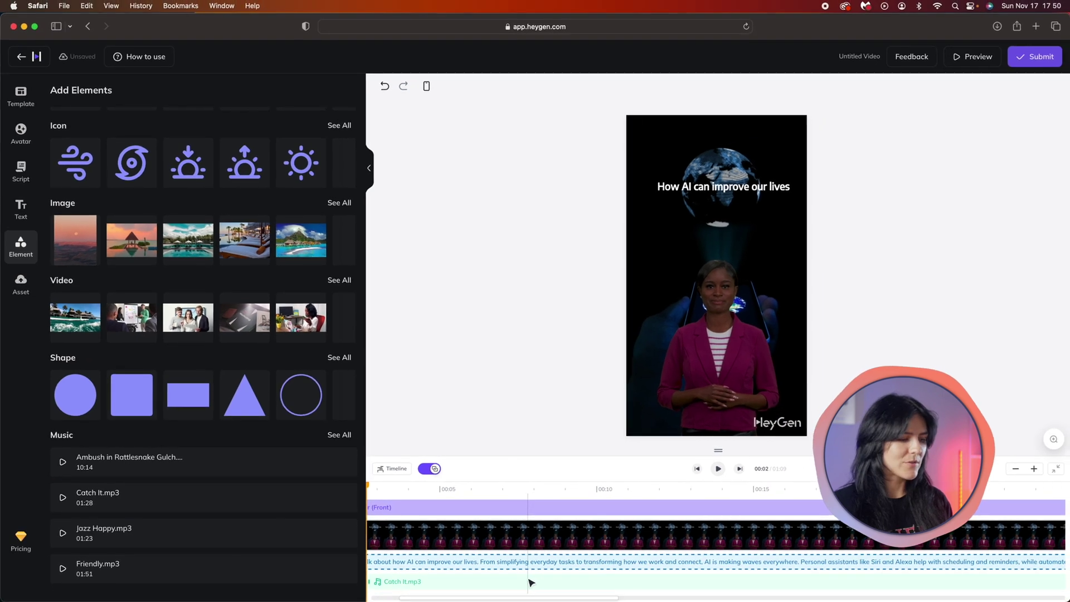
# Step: Move the Catch It.mp3 clip on the timeline to start at 00:00
pyautogui.click(529, 582)
pyautogui.hscroll(-2, 474, 580)
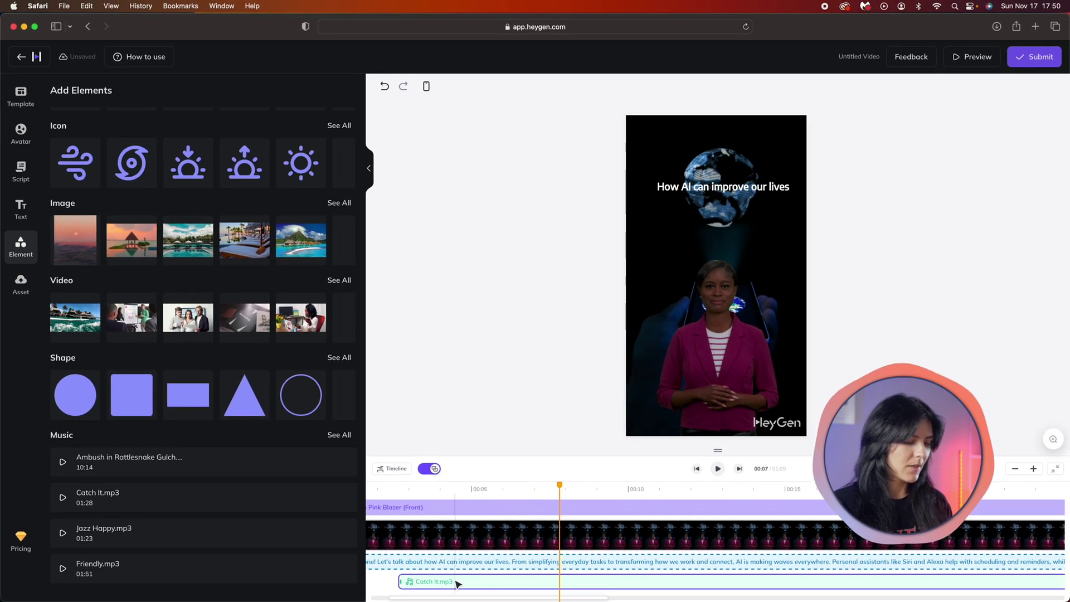
pyautogui.hscroll(-2, 457, 583)
pyautogui.moveTo(511, 585); pyautogui.dragTo(428, 583)
# Step: Adjust the music clip's volume and preview the video with its background music
pyautogui.click(410, 583)
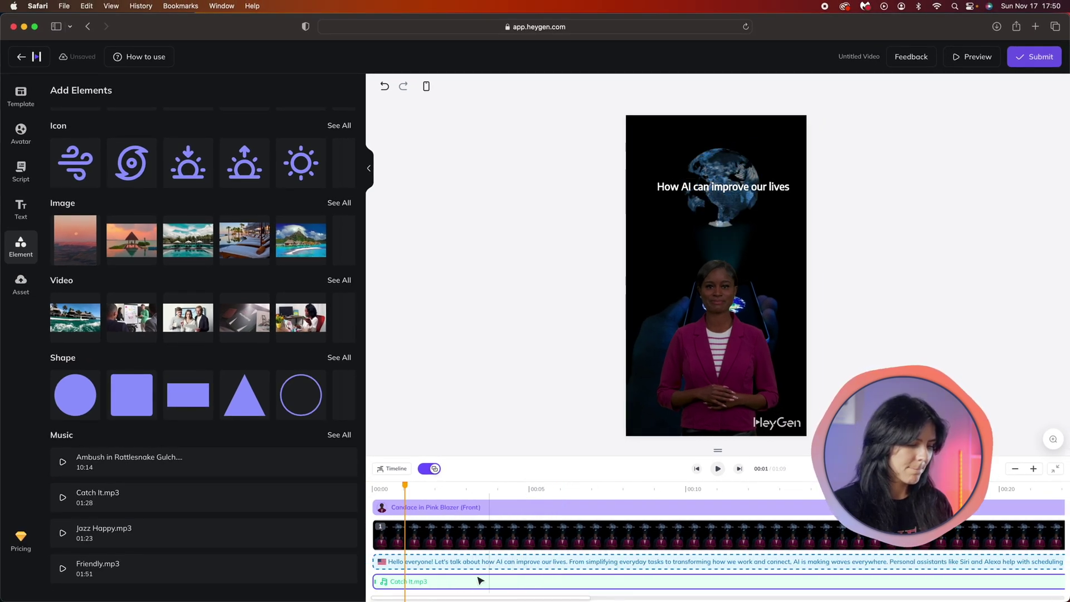
pyautogui.rightClick(476, 584)
pyautogui.moveTo(530, 550)
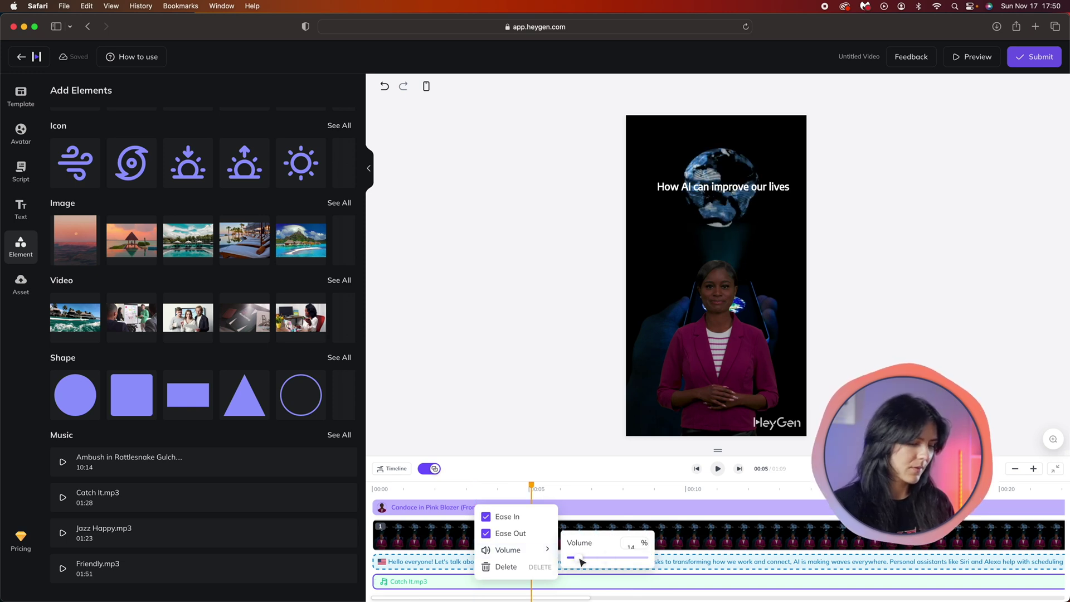
pyautogui.press('space')
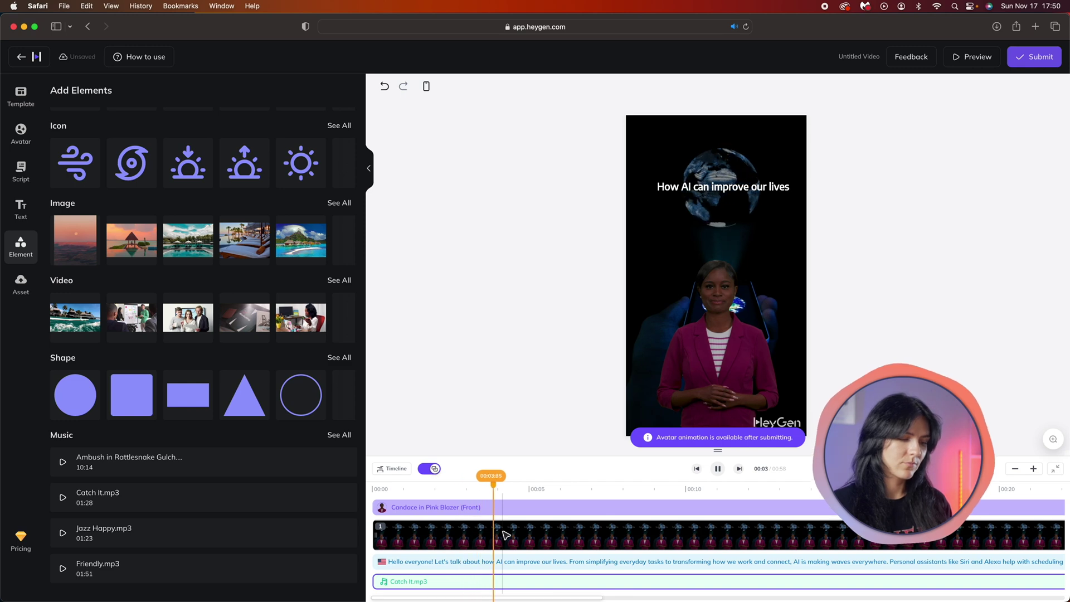
pyautogui.click(718, 468)
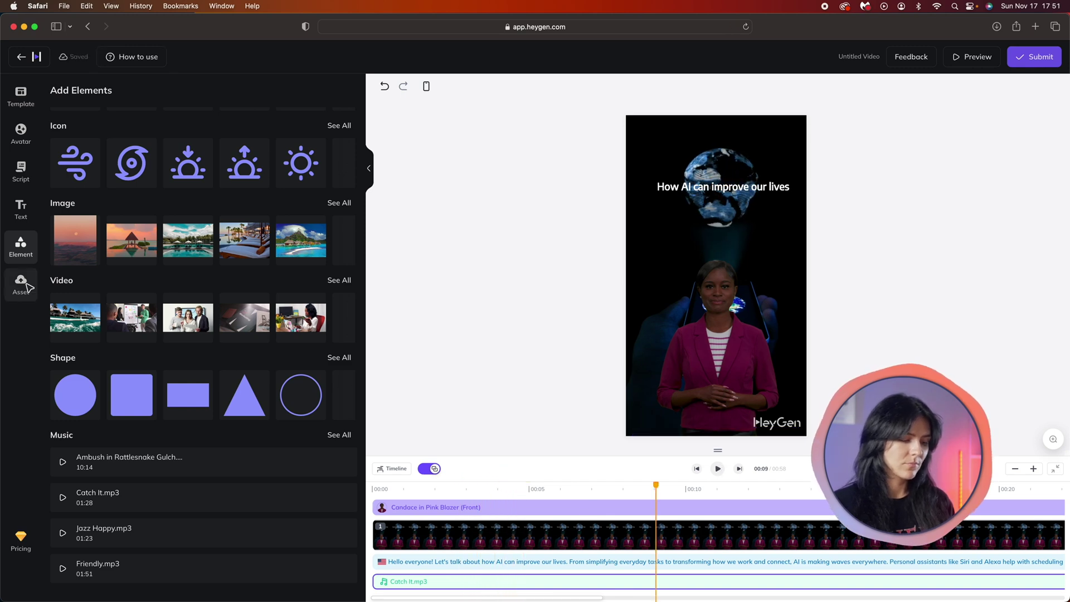
pyautogui.click(21, 281)
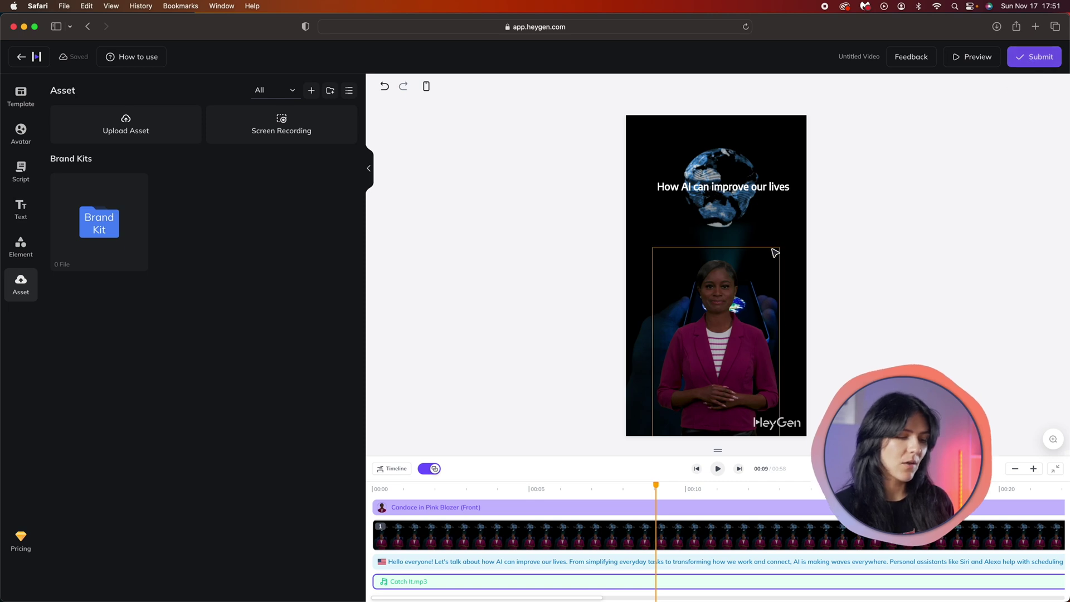
# Step: Submit the HeyGen video 'Ai' for rendering at 25 fps, 720p, MP4
pyautogui.click(745, 277)
pyautogui.click(687, 188)
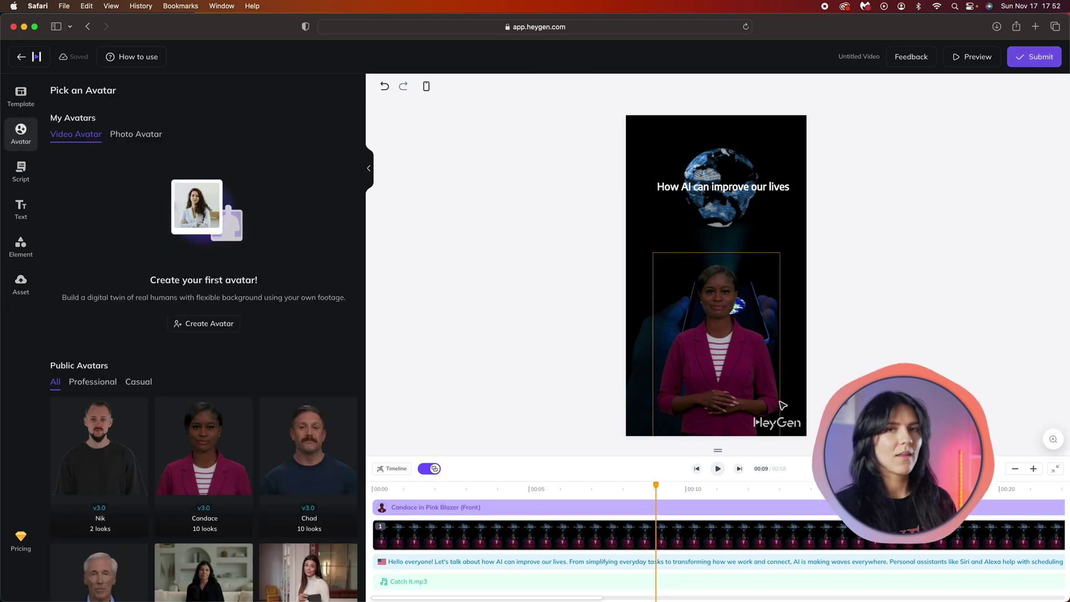
pyautogui.click(1031, 57)
pyautogui.click(628, 452)
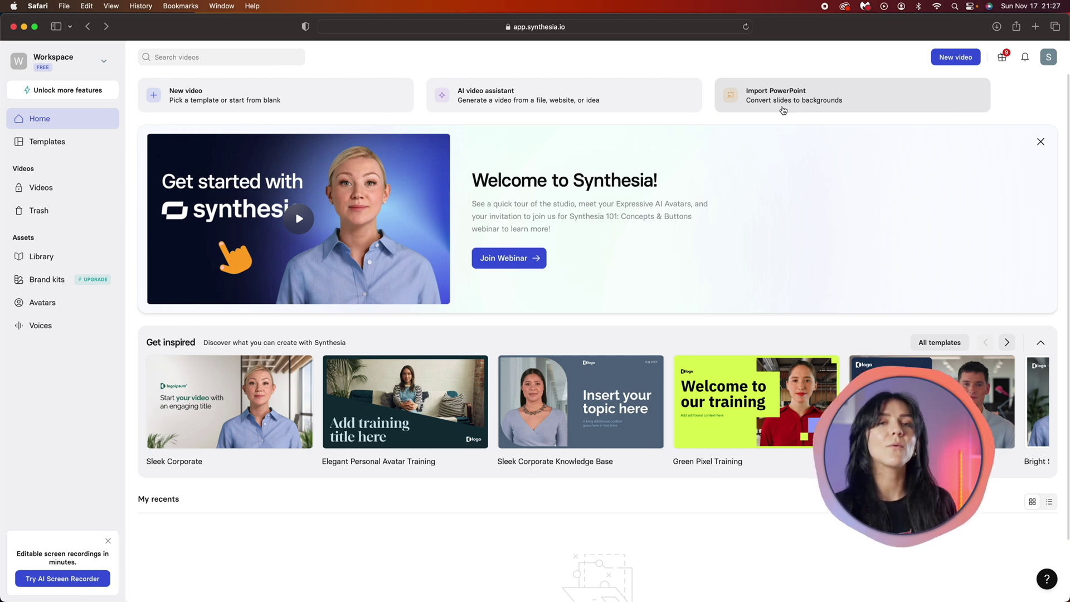
# Step: Start a new video and browse templates such as Sleek Corporate and Green Pixel Training
pyautogui.click(83, 143)
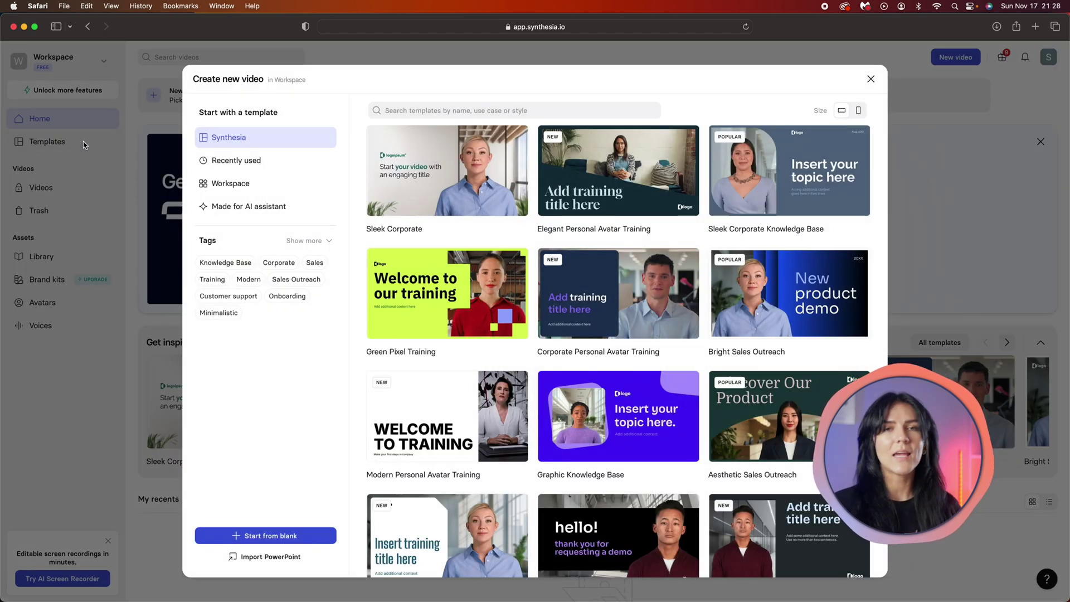
pyautogui.scroll(-5, 669, 234)
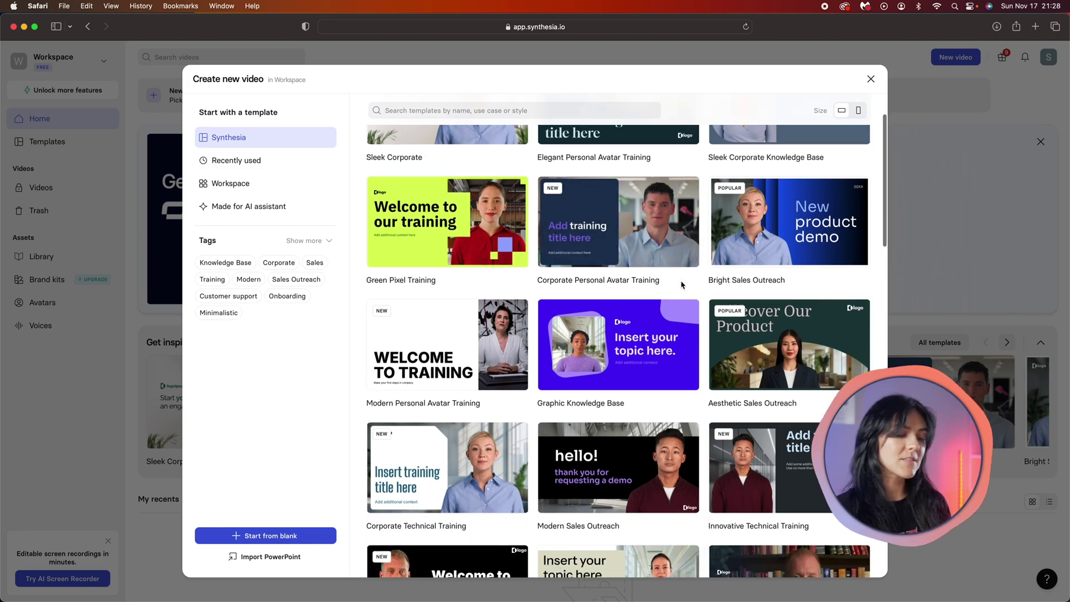
pyautogui.scroll(-15, 682, 285)
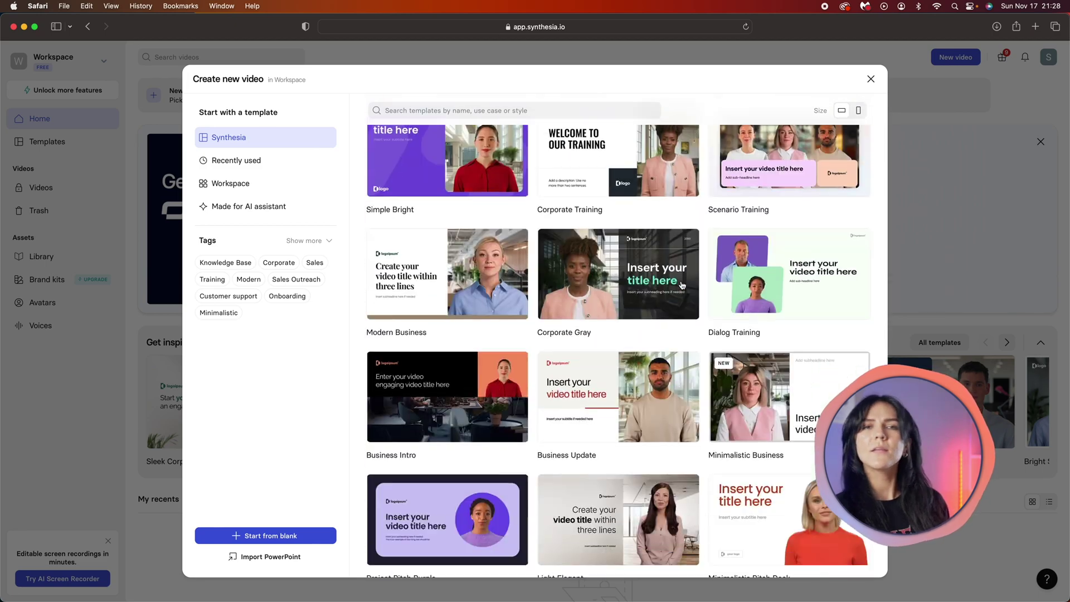
pyautogui.scroll(-3, 682, 285)
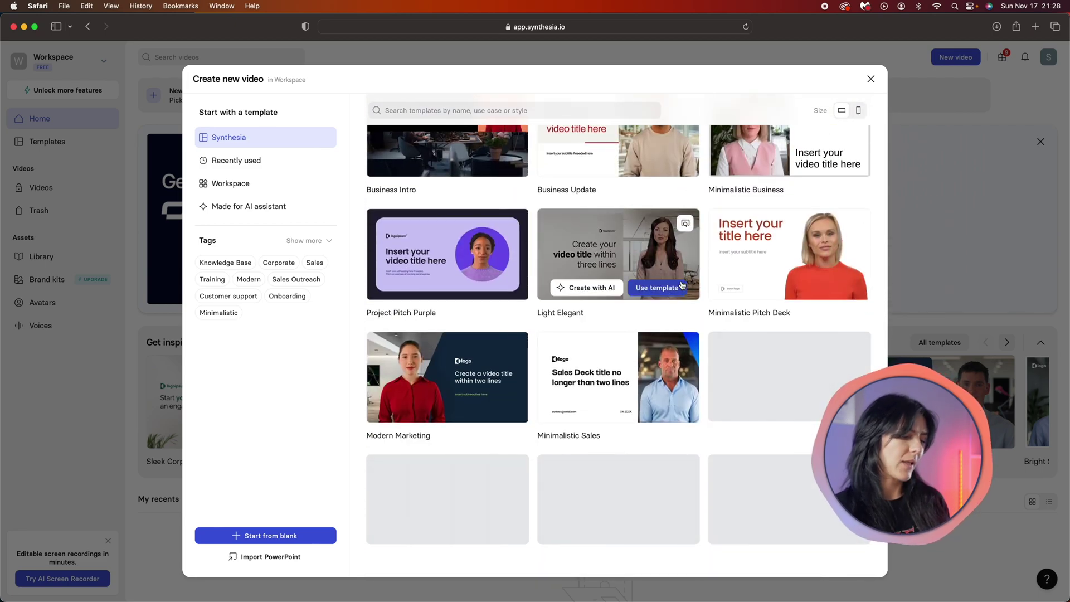
pyautogui.scroll(20, 682, 286)
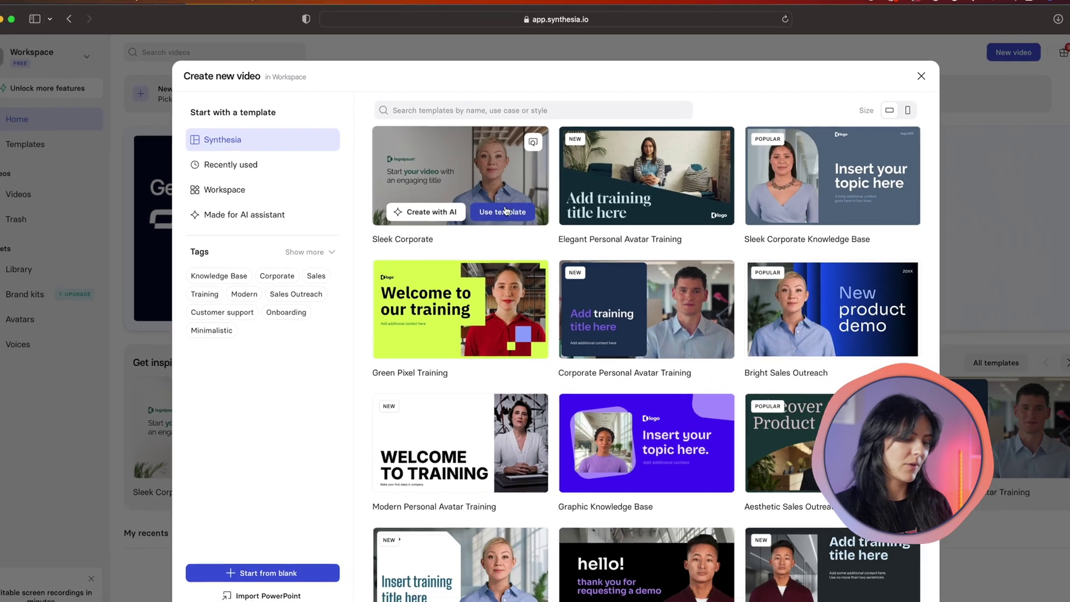
# Step: Use the Sleek Corporate template, enlarge the script area, and select the presenter avatar for replacement
pyautogui.click(561, 241)
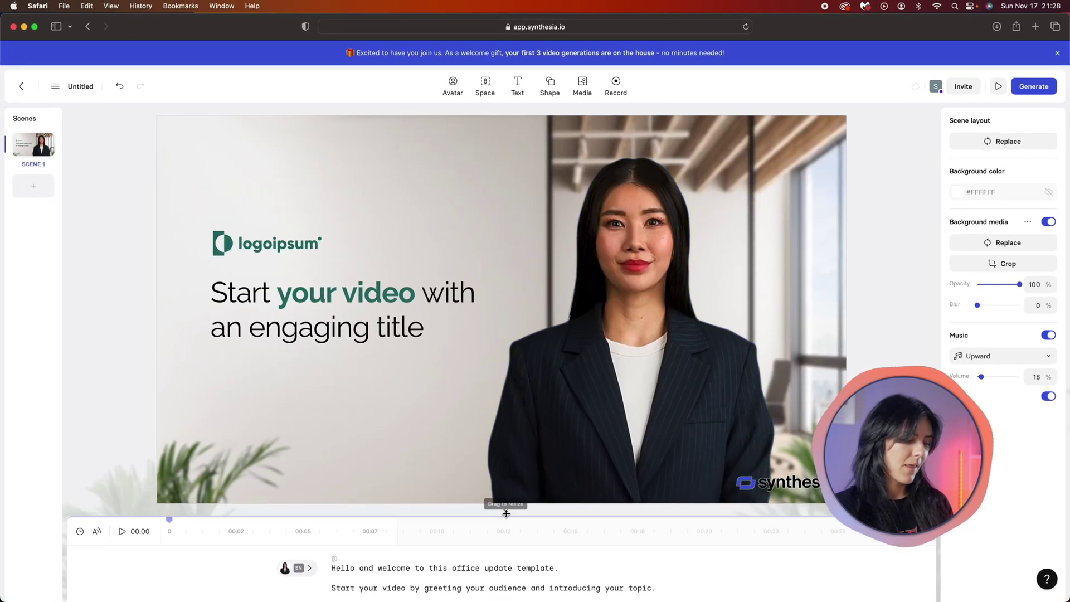
pyautogui.moveTo(508, 509); pyautogui.dragTo(512, 418)
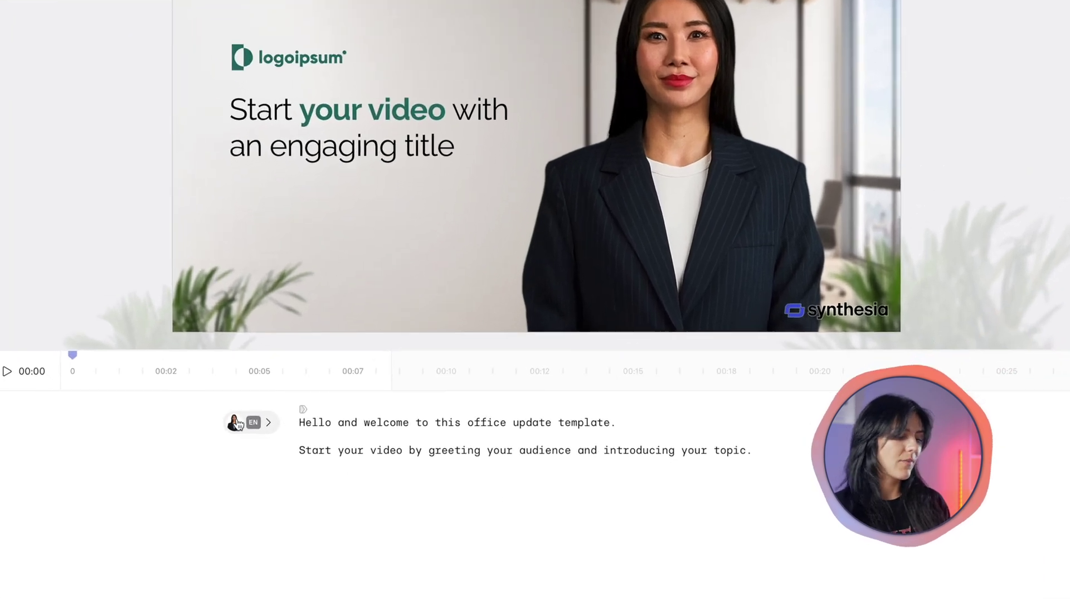
pyautogui.click(234, 429)
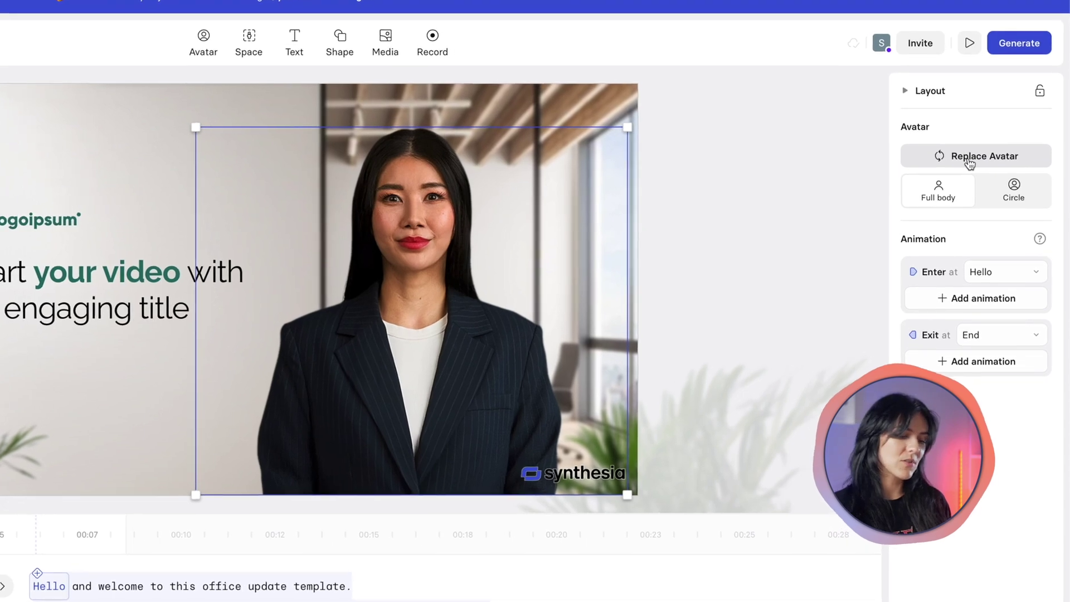
pyautogui.click(970, 160)
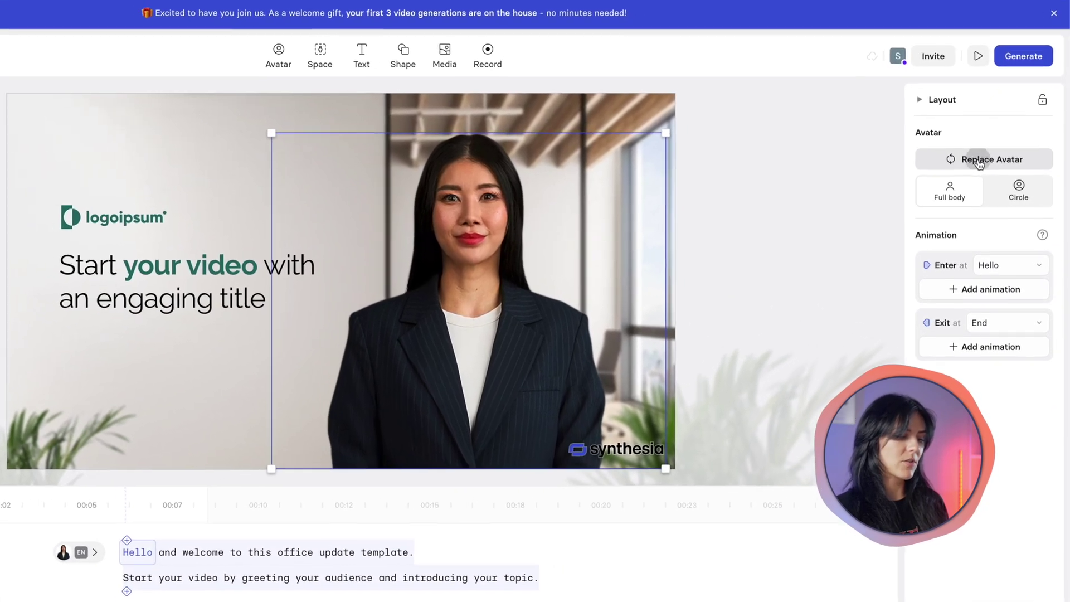
# Step: Swap the presenter to Francesca, then settle on Alex in the pink top
pyautogui.click(999, 168)
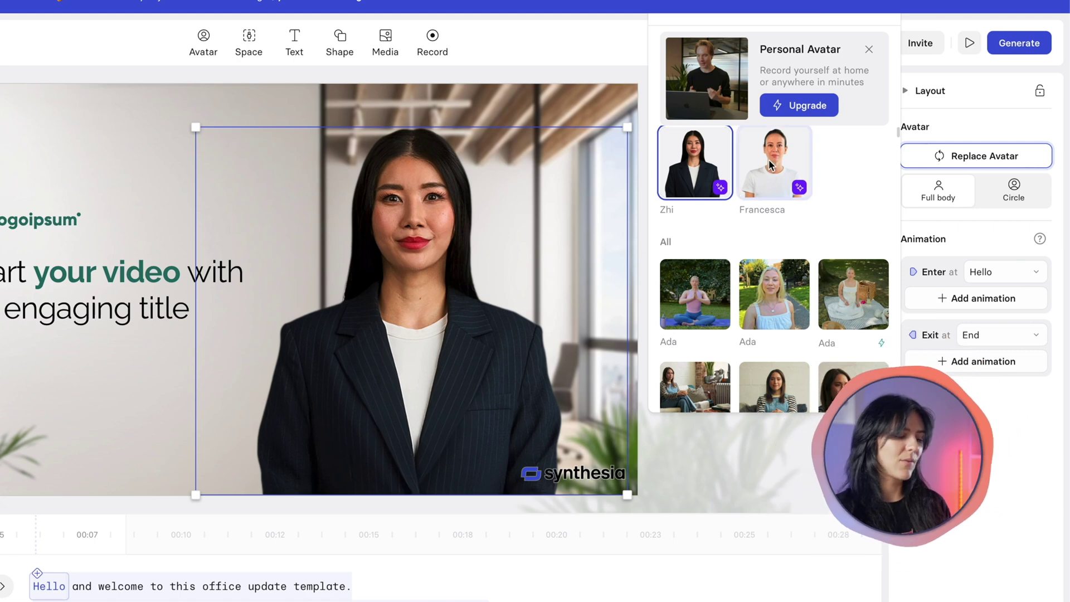
pyautogui.click(768, 159)
pyautogui.click(951, 156)
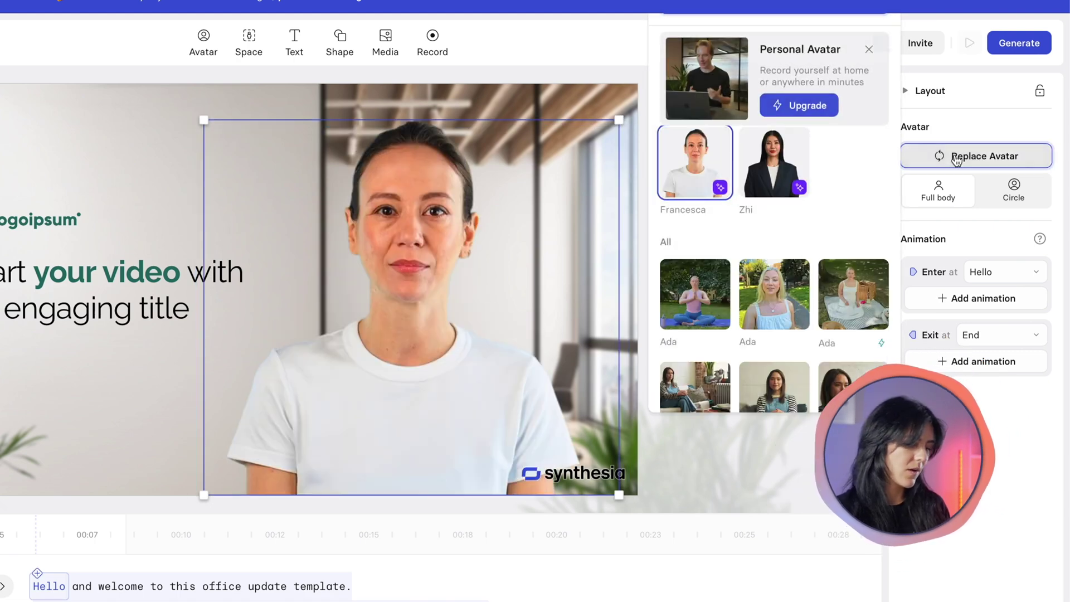
pyautogui.scroll(-1, 792, 206)
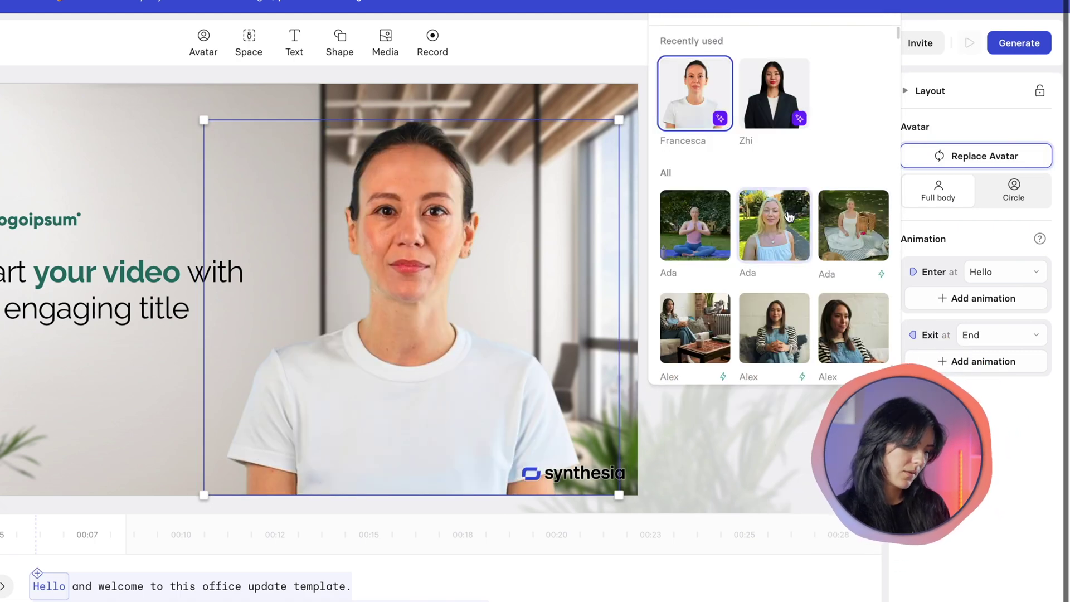
pyautogui.scroll(-3, 789, 214)
pyautogui.scroll(-10, 789, 215)
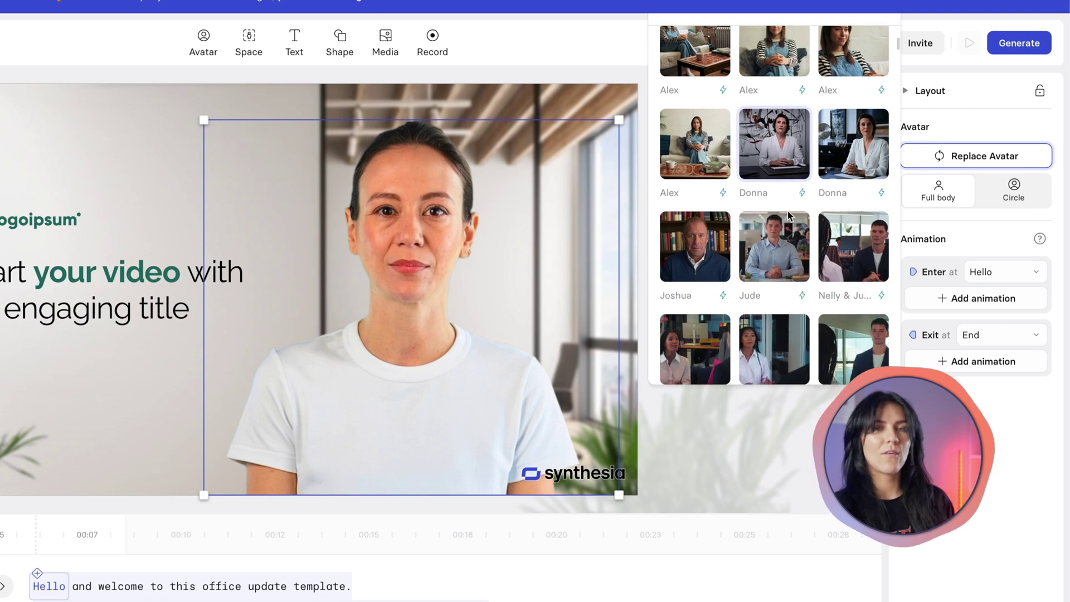
pyautogui.scroll(-8, 789, 217)
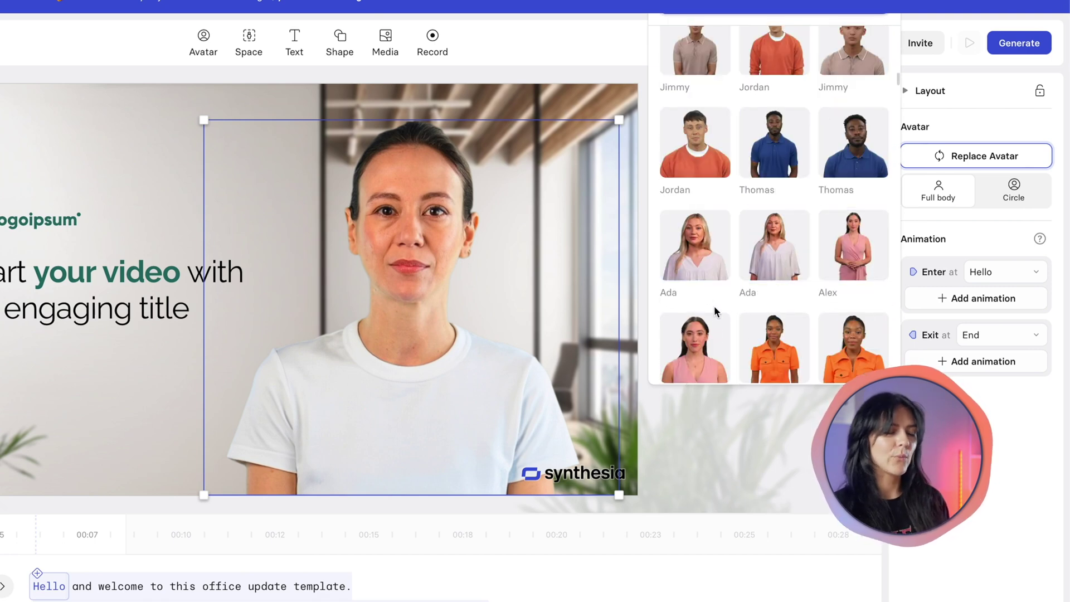
pyautogui.scroll(-2, 694, 330)
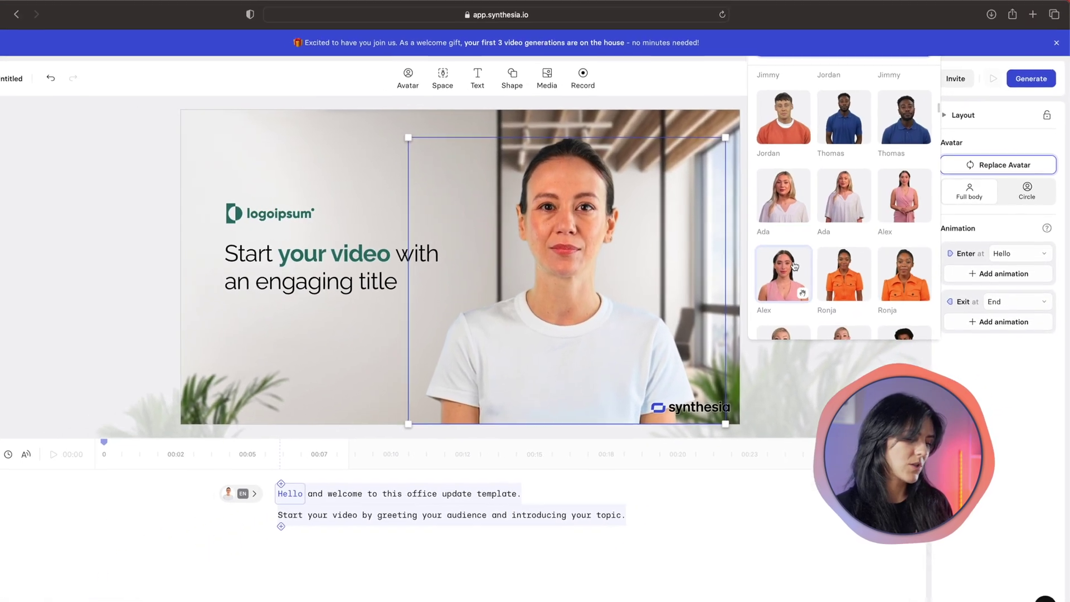
pyautogui.click(795, 266)
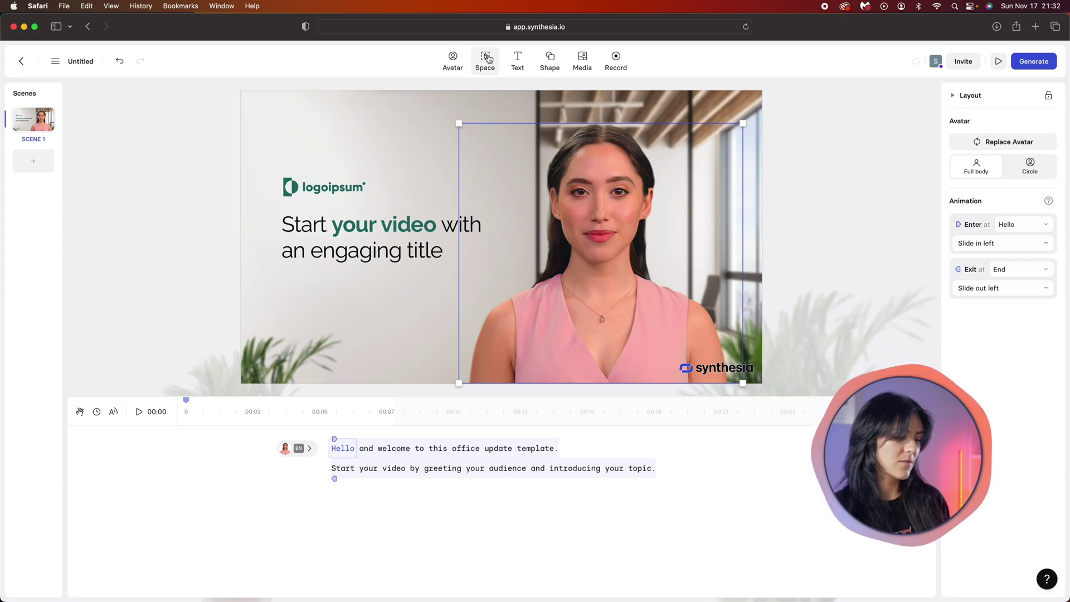
# Step: Insert an office-building photo from a stock 'office' image search and make it the scene background
pyautogui.click(486, 60)
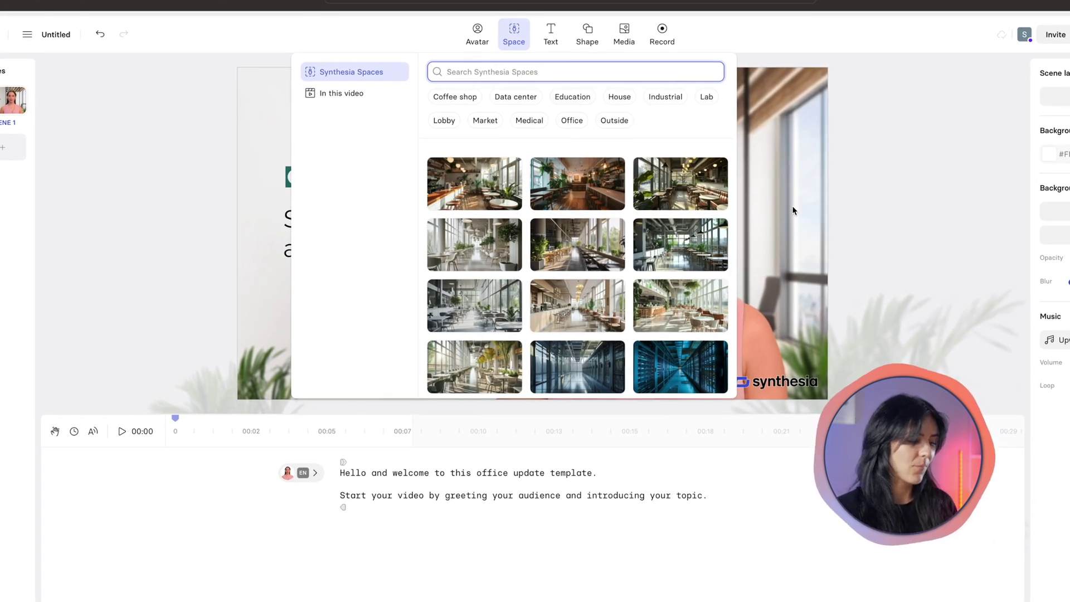
pyautogui.scroll(-1, 722, 236)
pyautogui.click(520, 48)
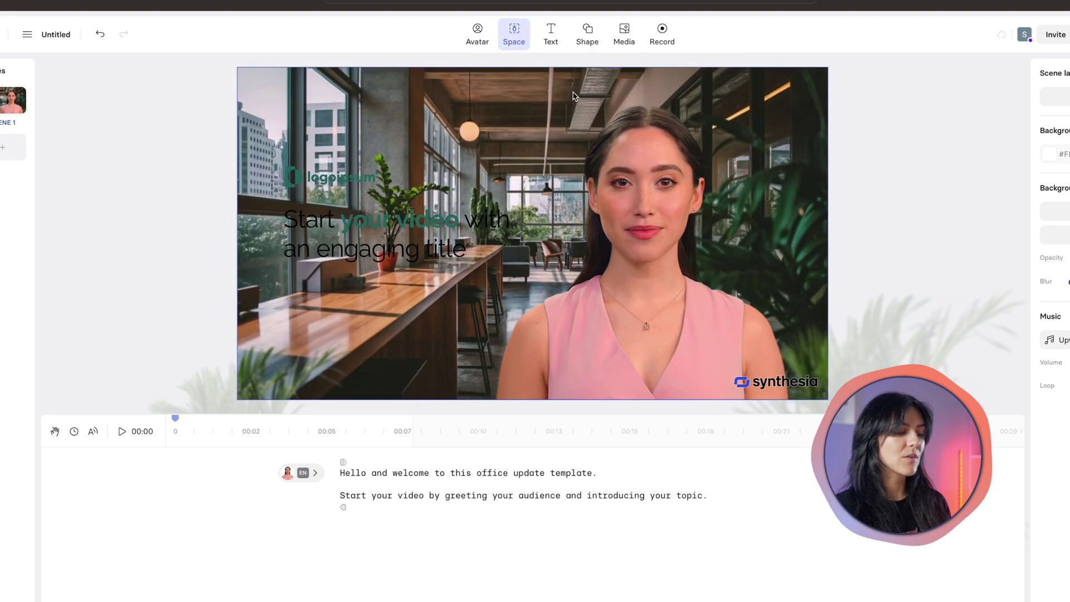
pyautogui.click(623, 36)
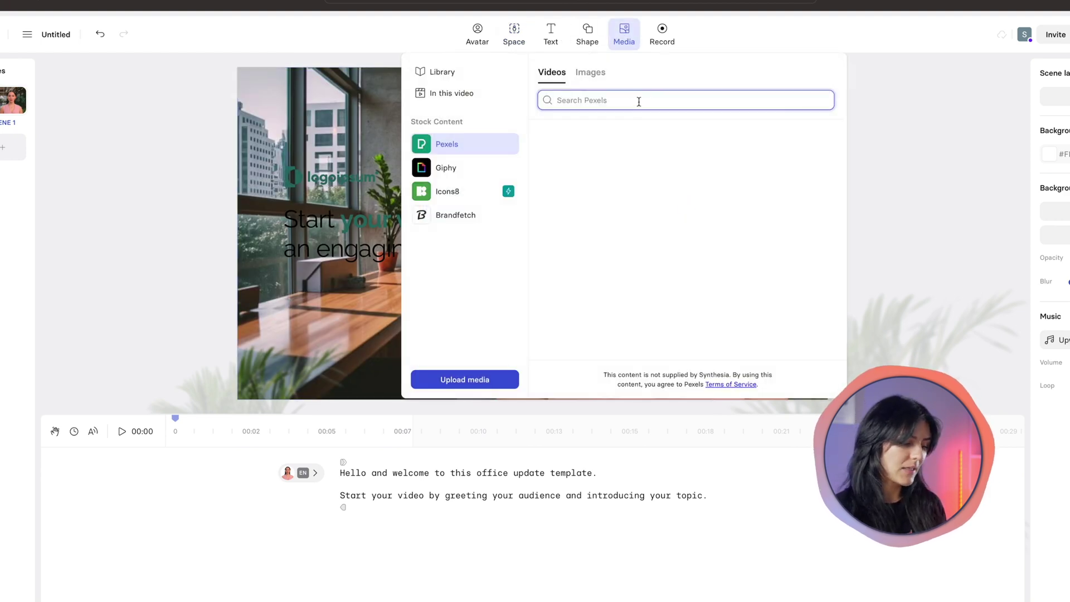
pyautogui.write('office')
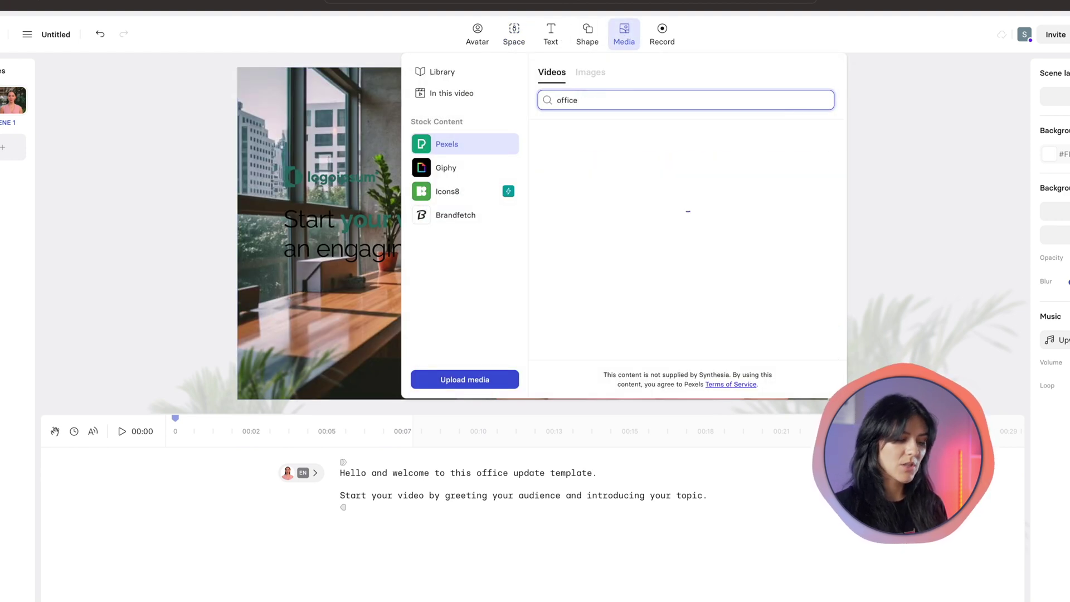
pyautogui.click(582, 74)
pyautogui.scroll(-3, 572, 153)
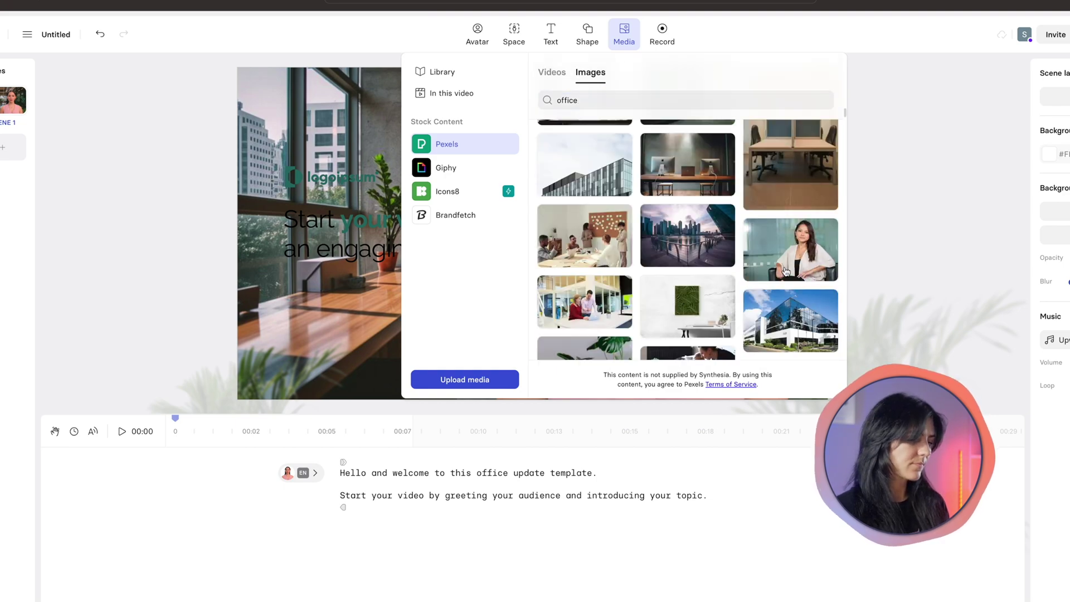
pyautogui.click(573, 153)
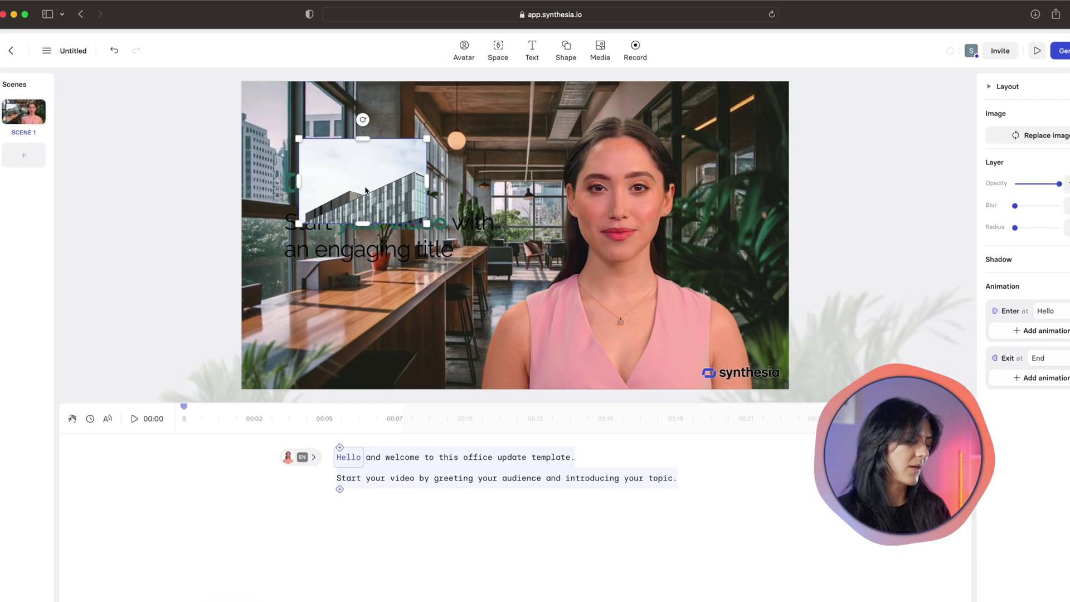
pyautogui.rightClick(354, 191)
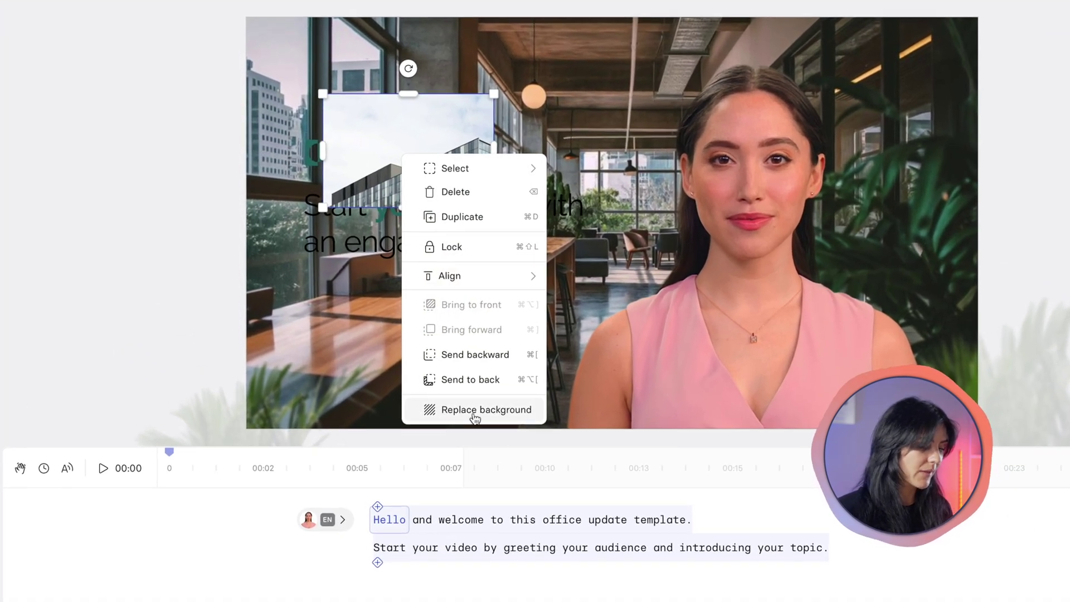
pyautogui.click(476, 412)
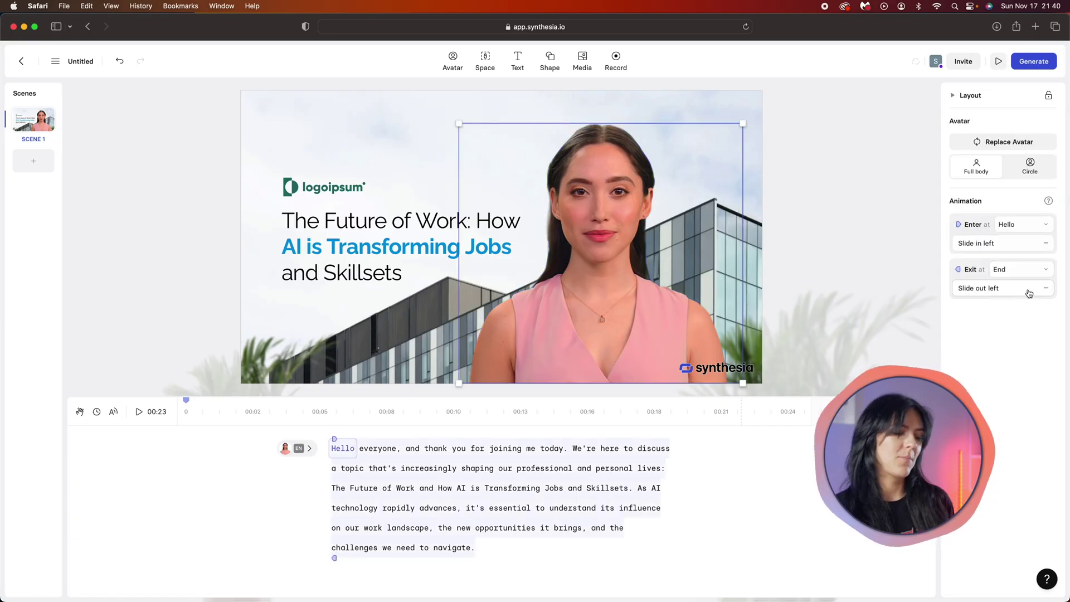
# Step: Delete the avatar's Slide out left exit animation
pyautogui.click(999, 289)
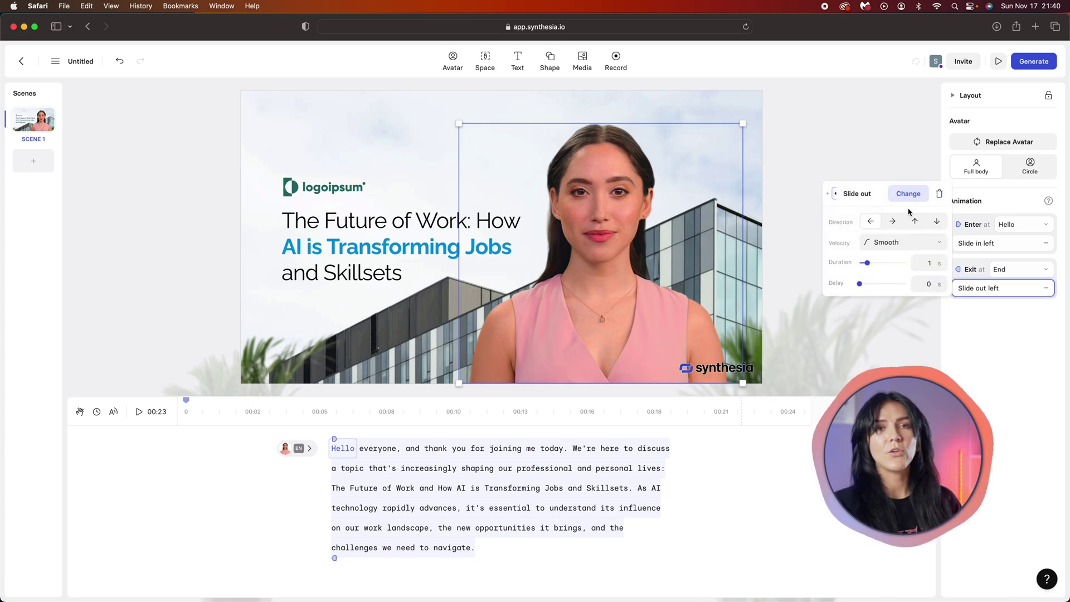
pyautogui.click(939, 193)
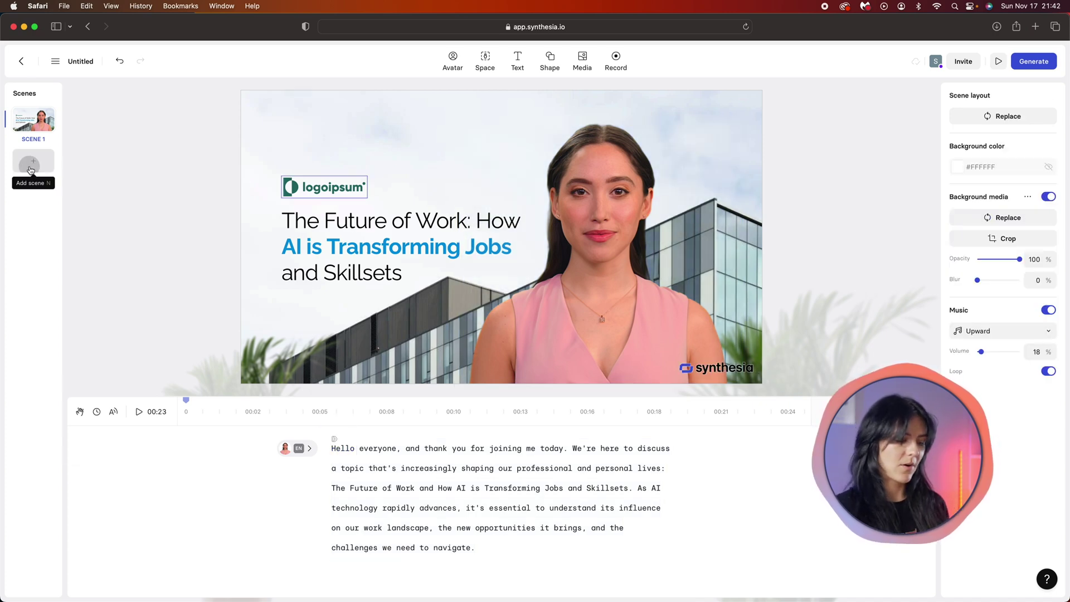
# Step: Add the Sleek Corporate bullet-point layout as Scene 2
pyautogui.click(33, 161)
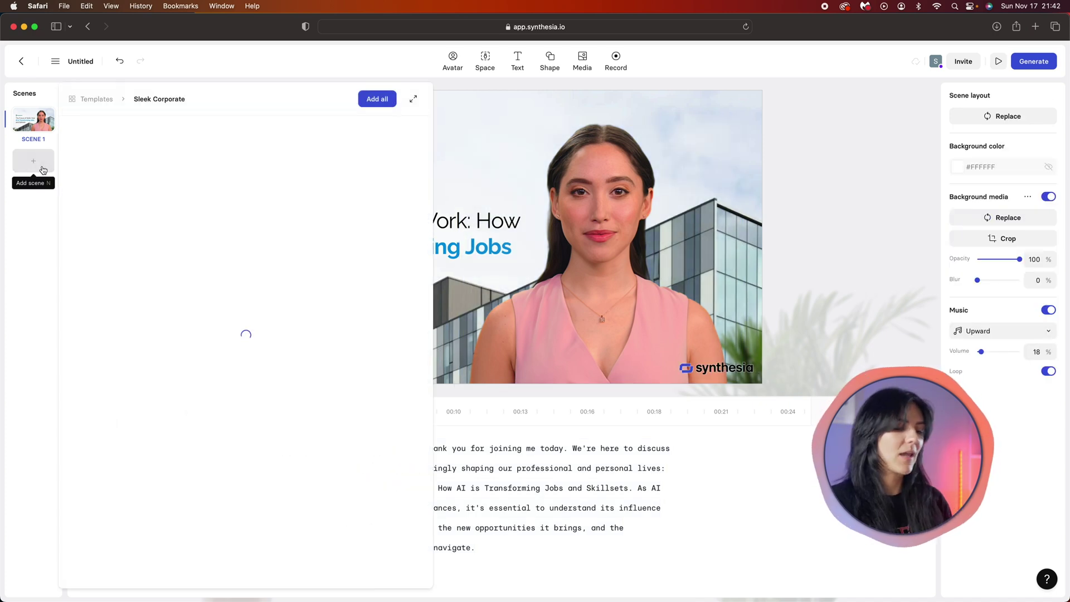
pyautogui.moveTo(346, 318)
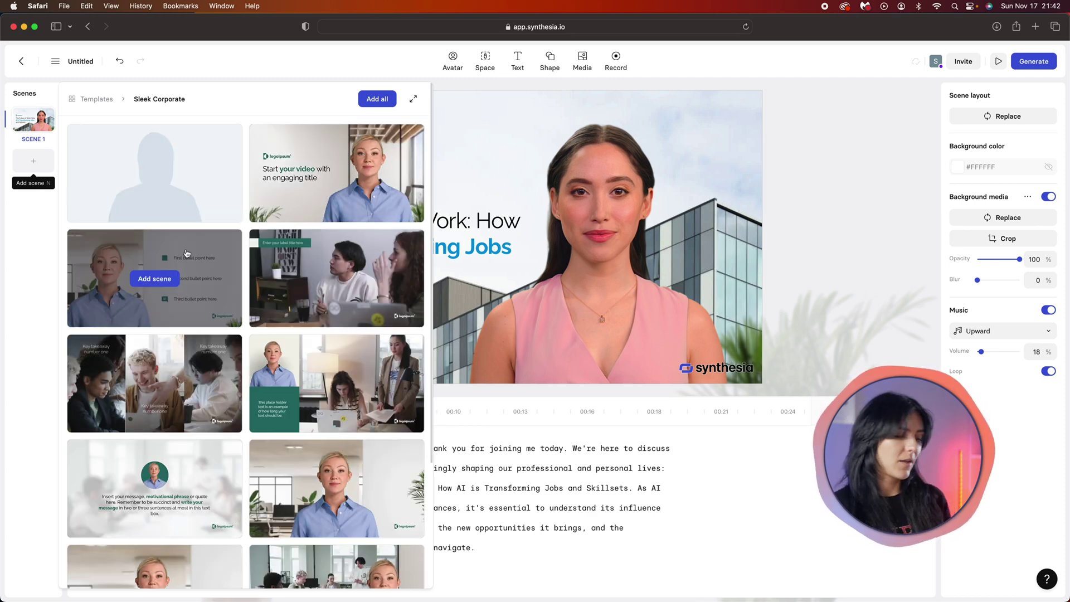
pyautogui.click(154, 279)
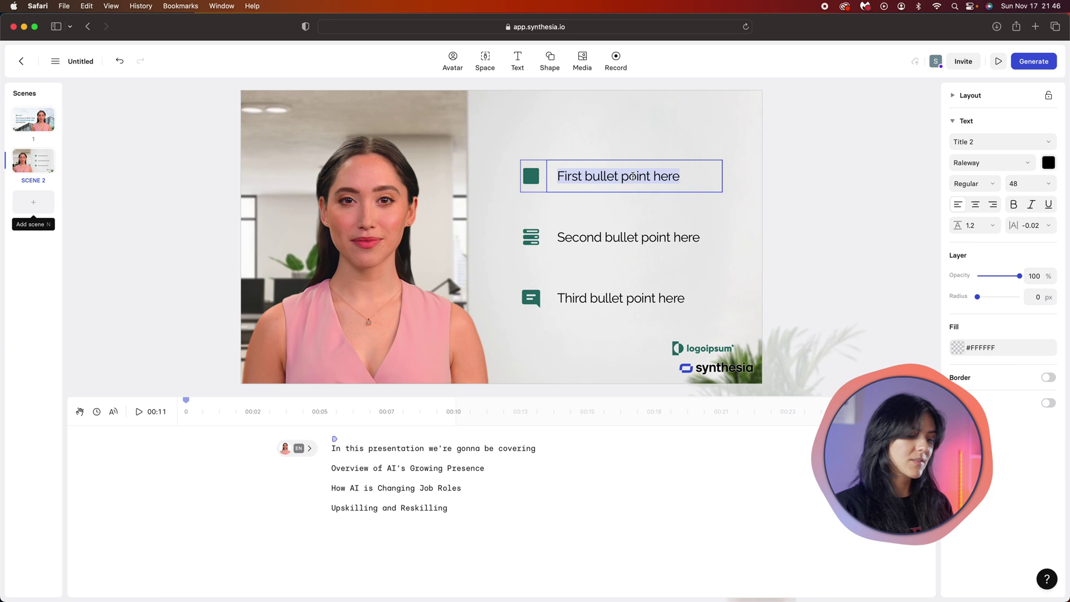
# Step: Paste 'Overview of AI's Growing Presence' into bullet one and copy 'How AI is Changing Job Roles' into bullet two
pyautogui.write("Overview of AI's Growing Presence")
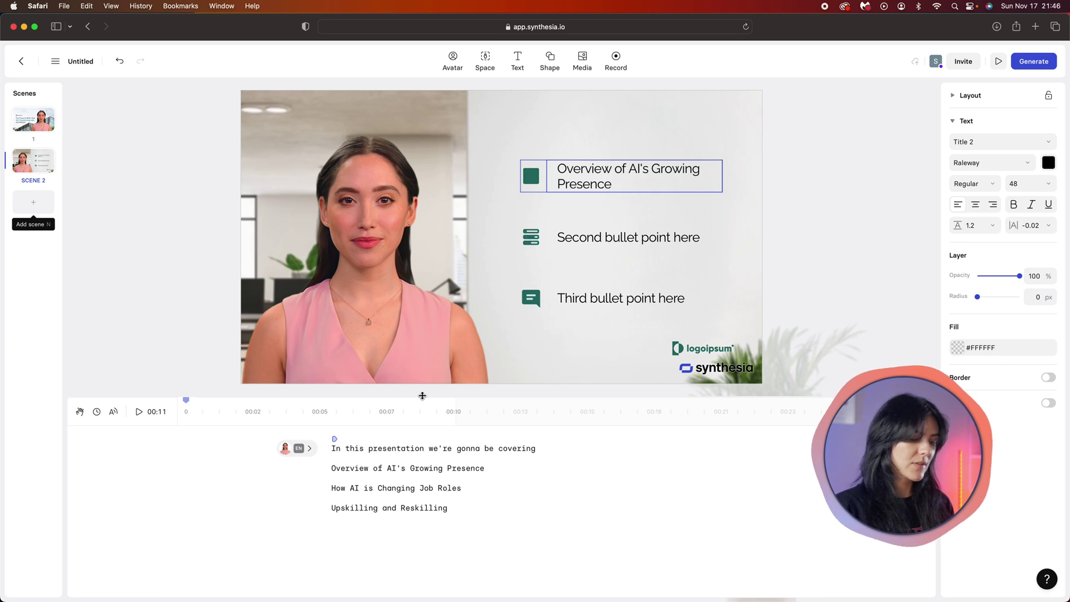
pyautogui.click(354, 488)
pyautogui.moveTo(331, 488); pyautogui.dragTo(464, 488)
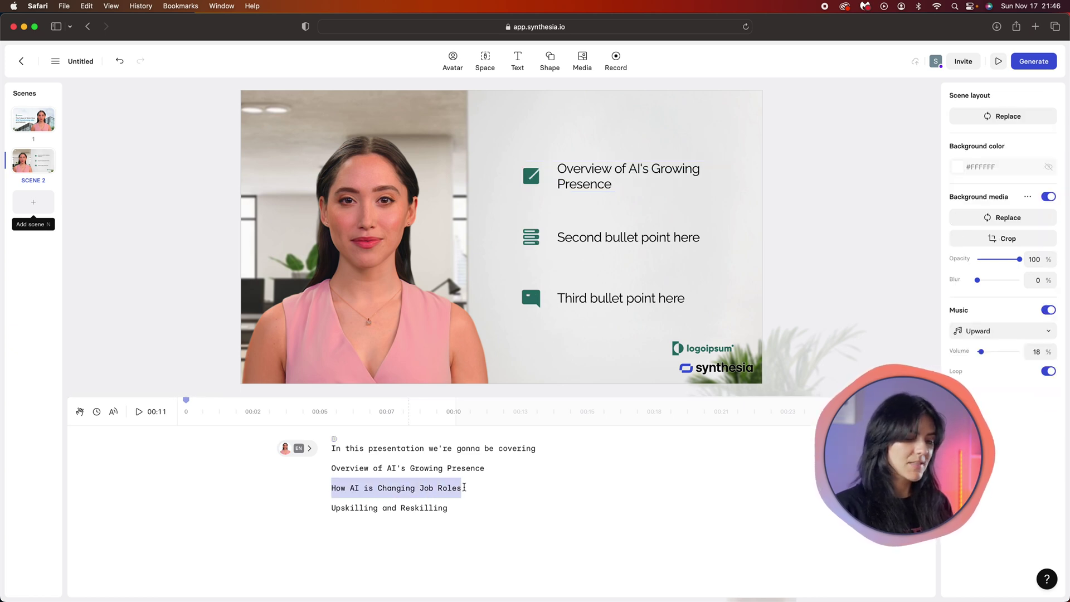
pyautogui.click(578, 239)
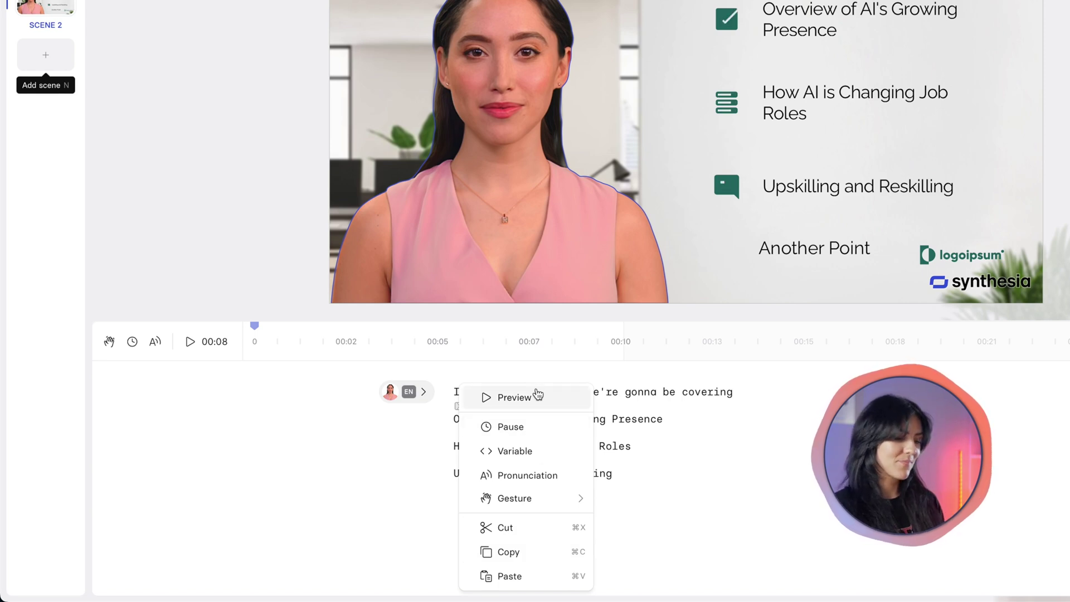
pyautogui.click(786, 535)
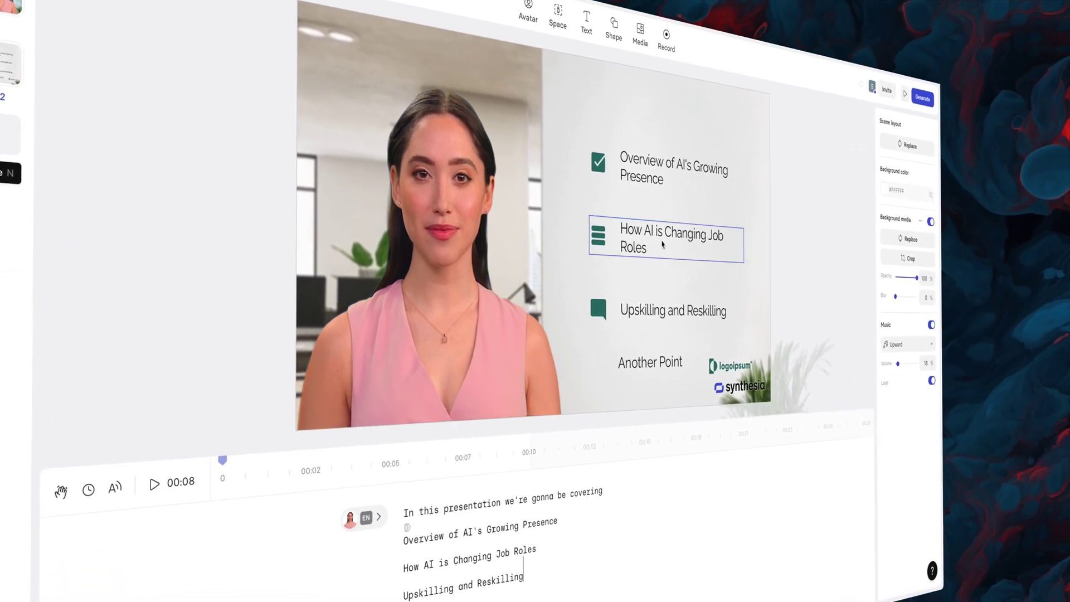
pyautogui.click(638, 174)
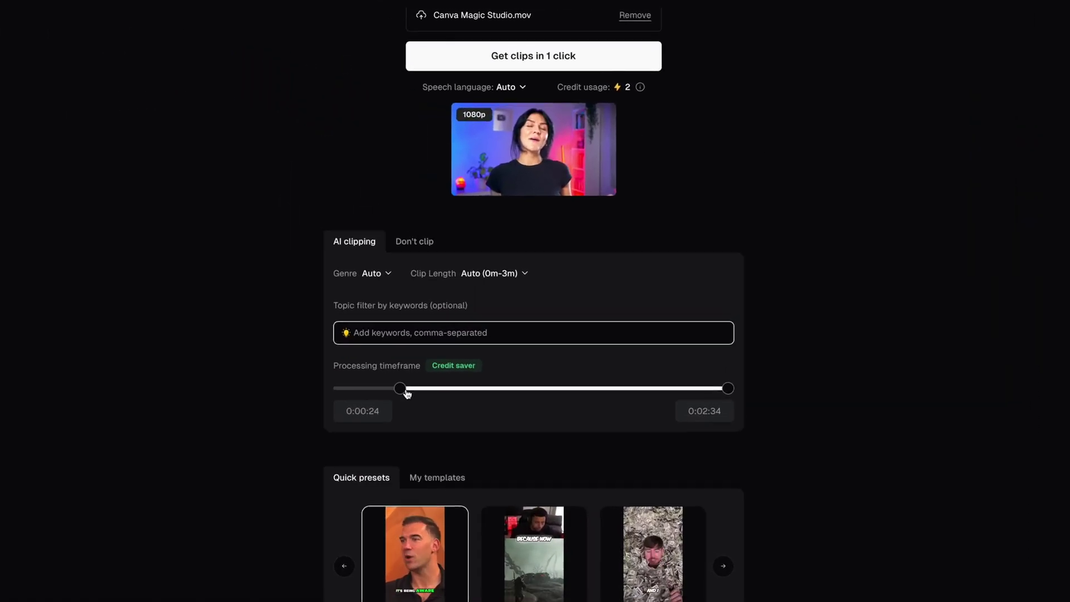
pyautogui.moveTo(250, 245); pyautogui.dragTo(211, 244)
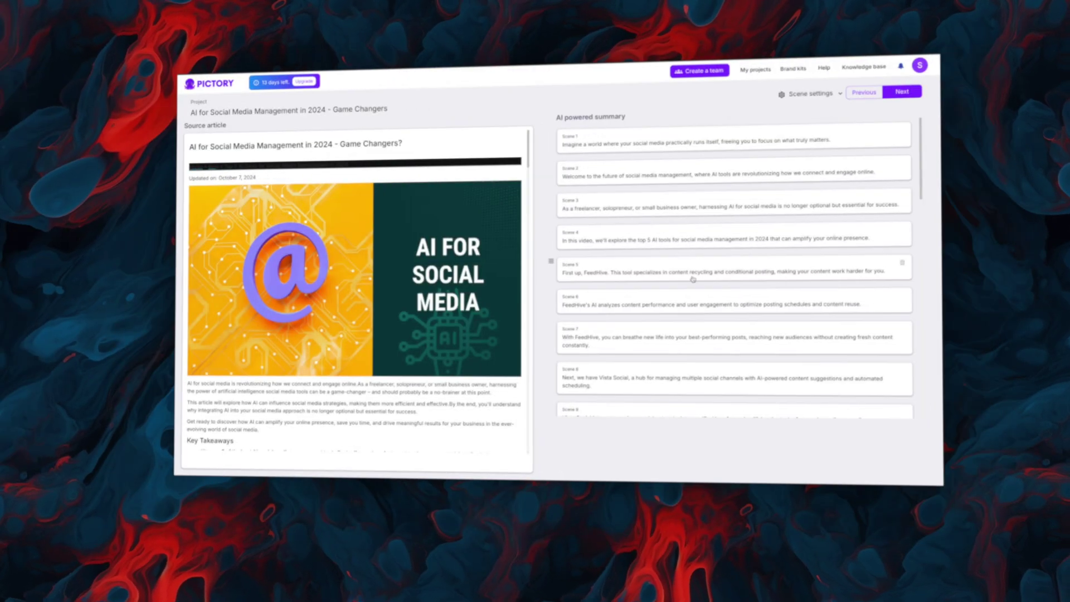
pyautogui.scroll(-15, 693, 279)
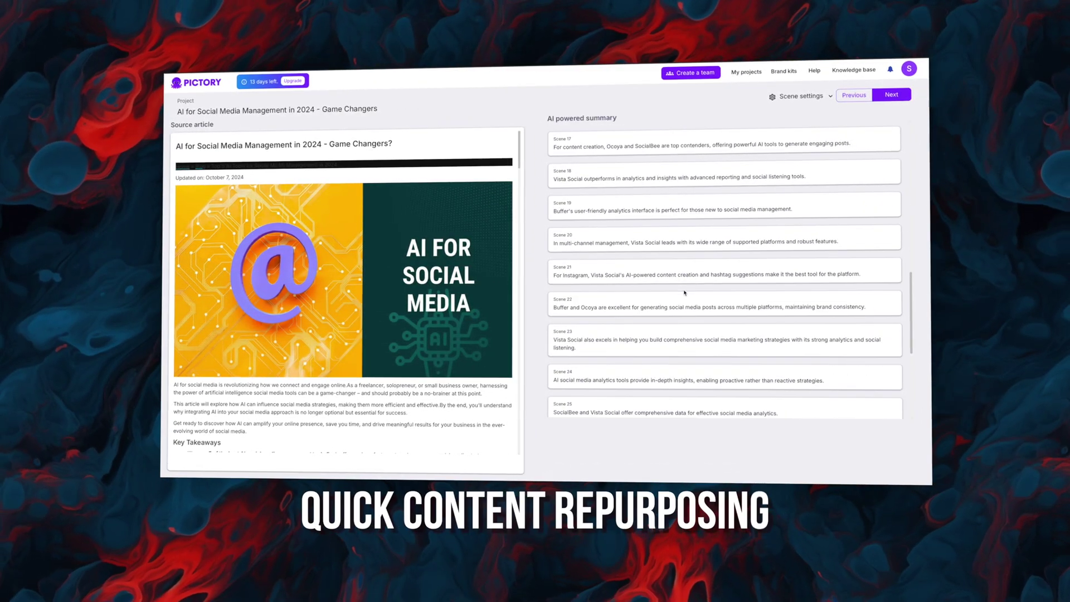